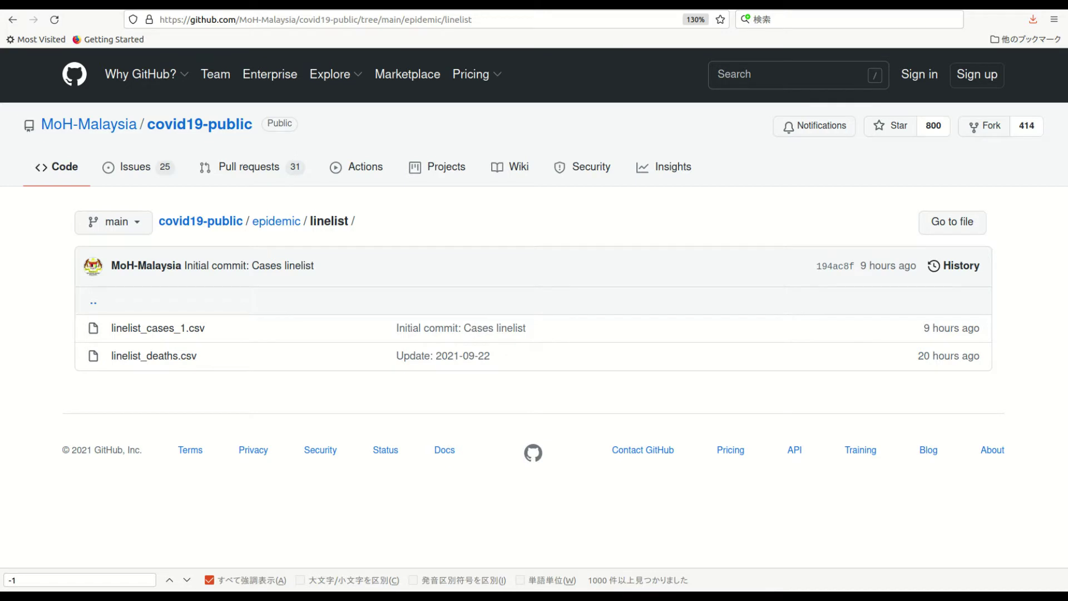
Open Google Sheets from the Google apps list and create a blank spreadsheet
key("ctrl+Tab")
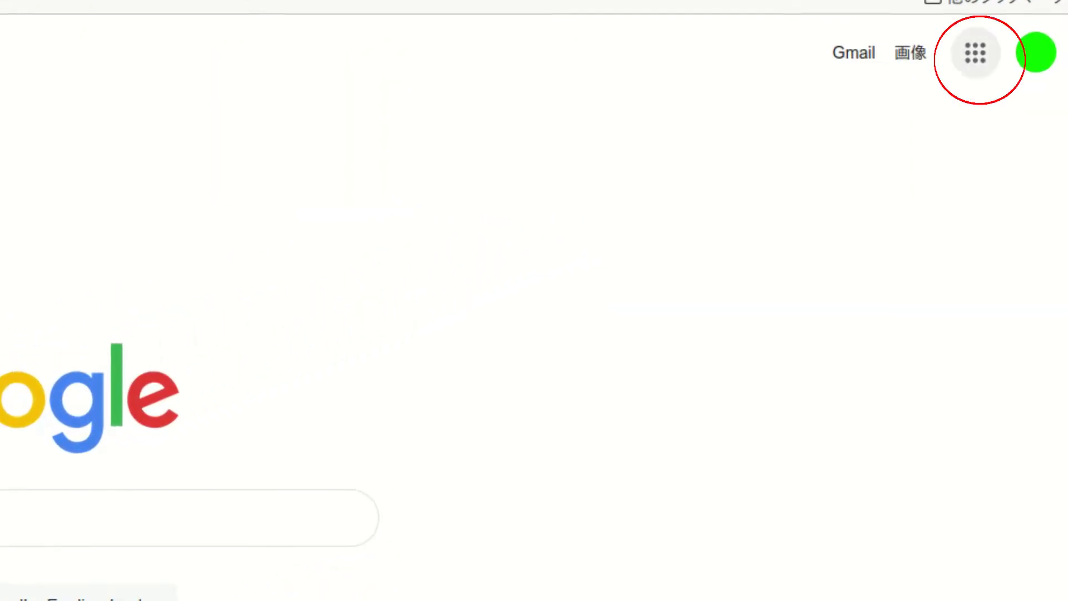
left_click(975, 52)
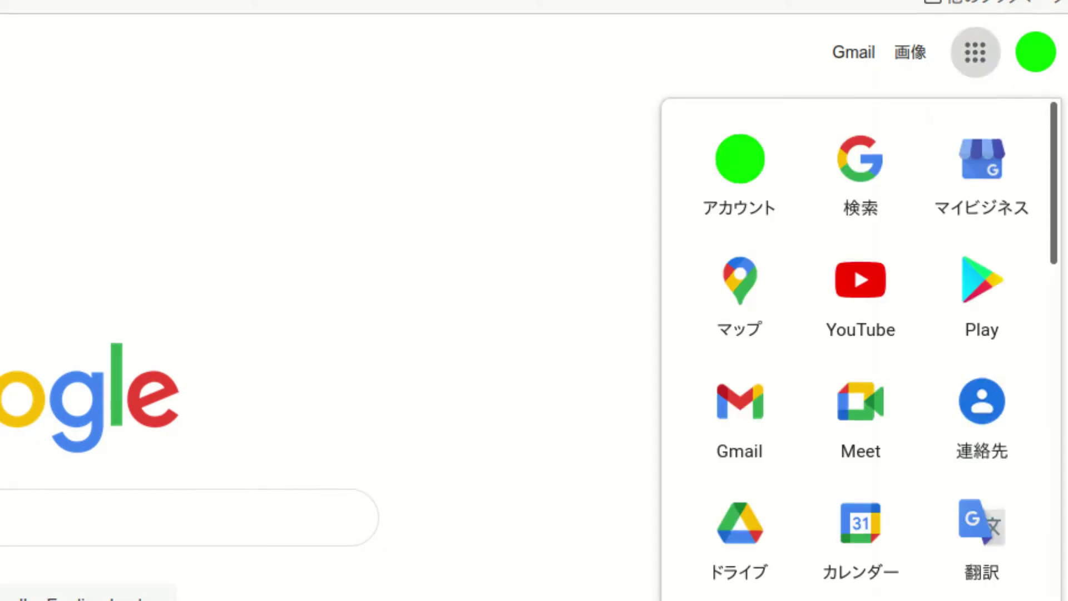
scroll(860, 172, "down", 5)
scroll(860, 445, "up", 5)
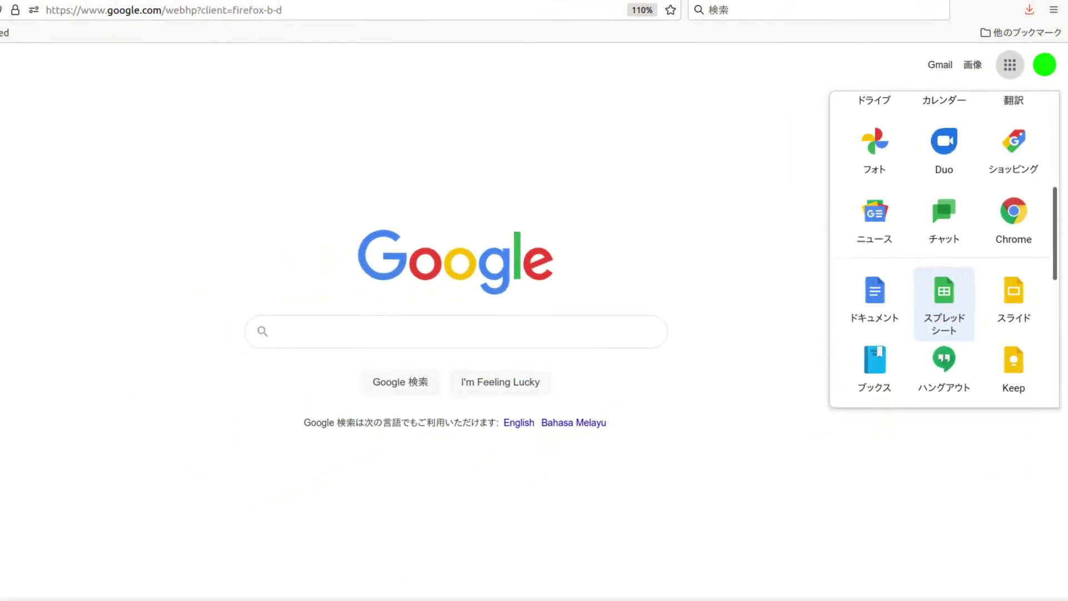
left_click(958, 276)
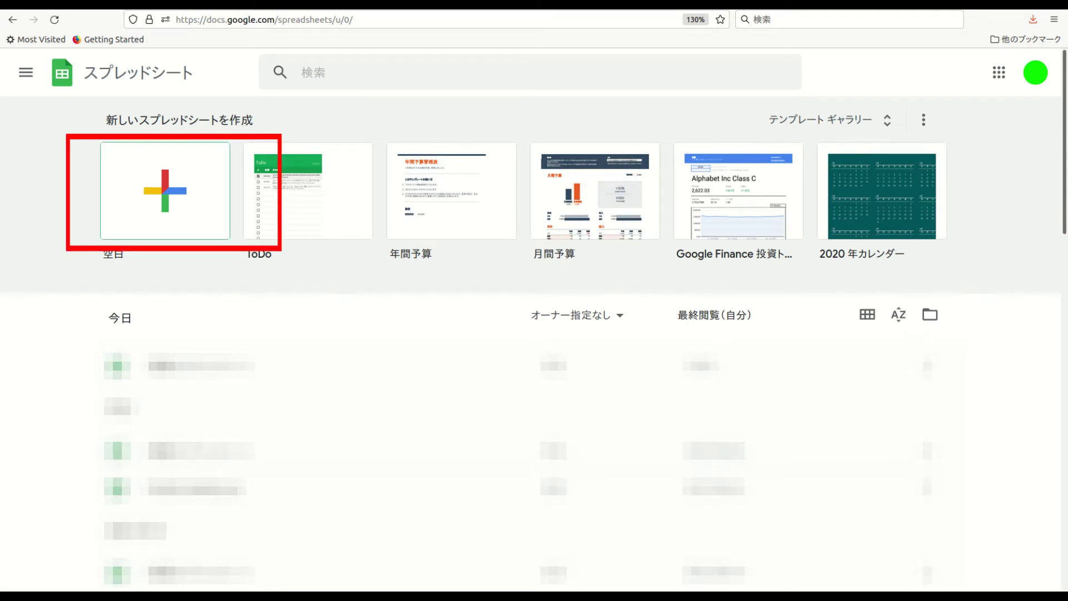
left_click(165, 191)
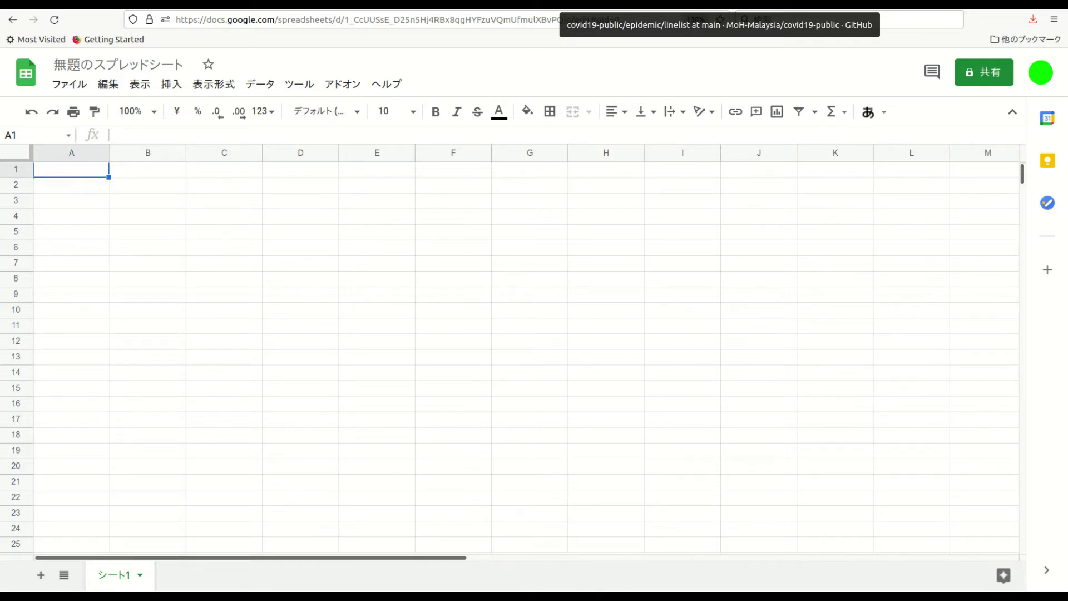
Switch to the GitHub linelist folder and open the raw version of linelist_deaths.csv
left_click(558, 3)
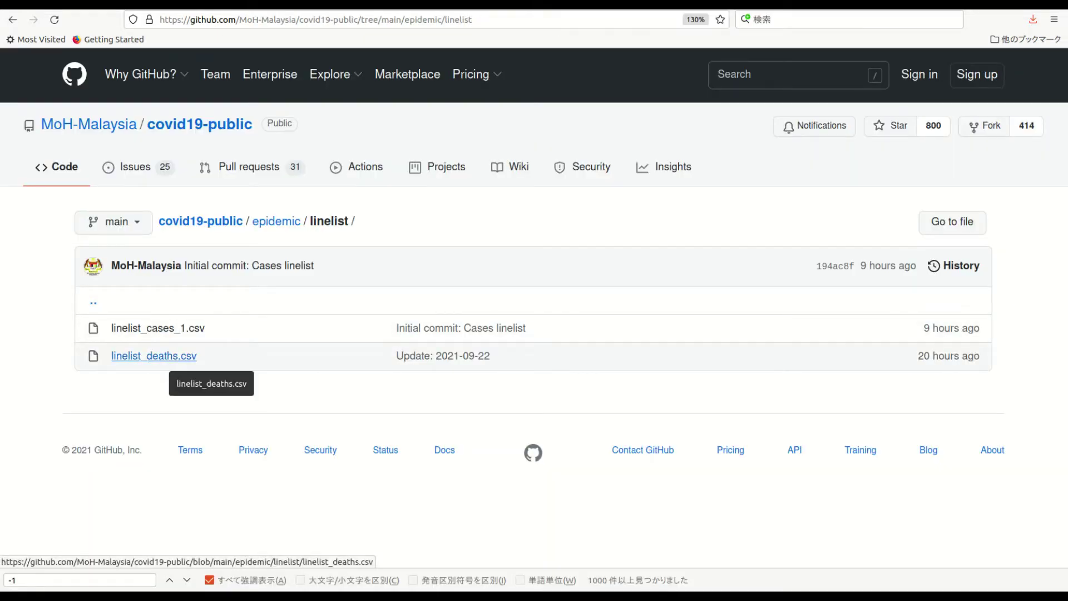
left_click(153, 356)
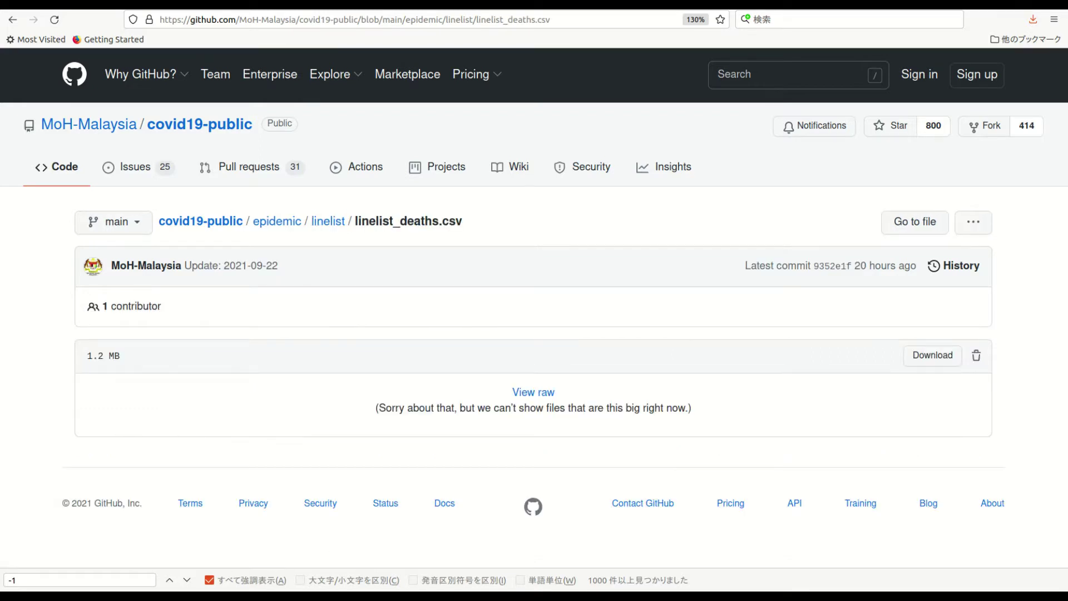
left_click_drag(378, 407, 691, 407)
left_click(691, 407)
left_click_drag(512, 392, 555, 392)
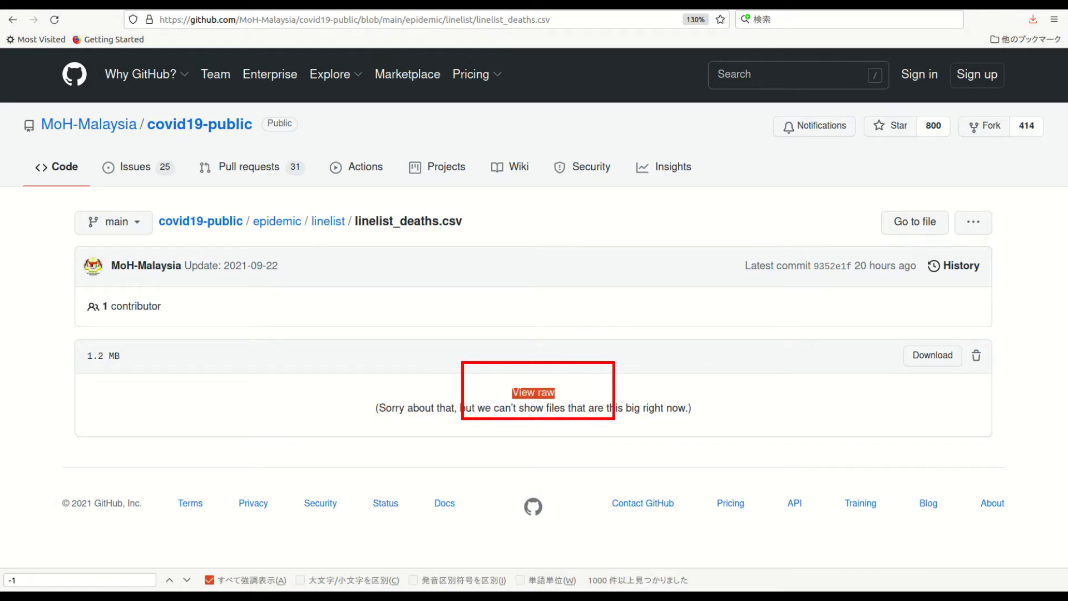
left_click(534, 392)
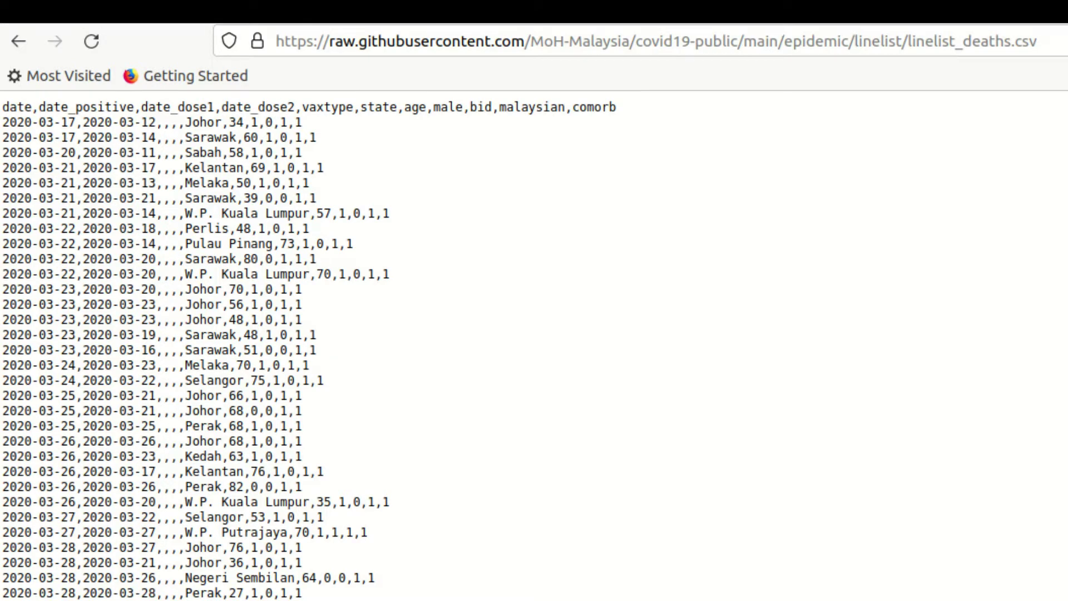
Copy the web address of the raw linelist_deaths.csv file
key("ctrl+l")
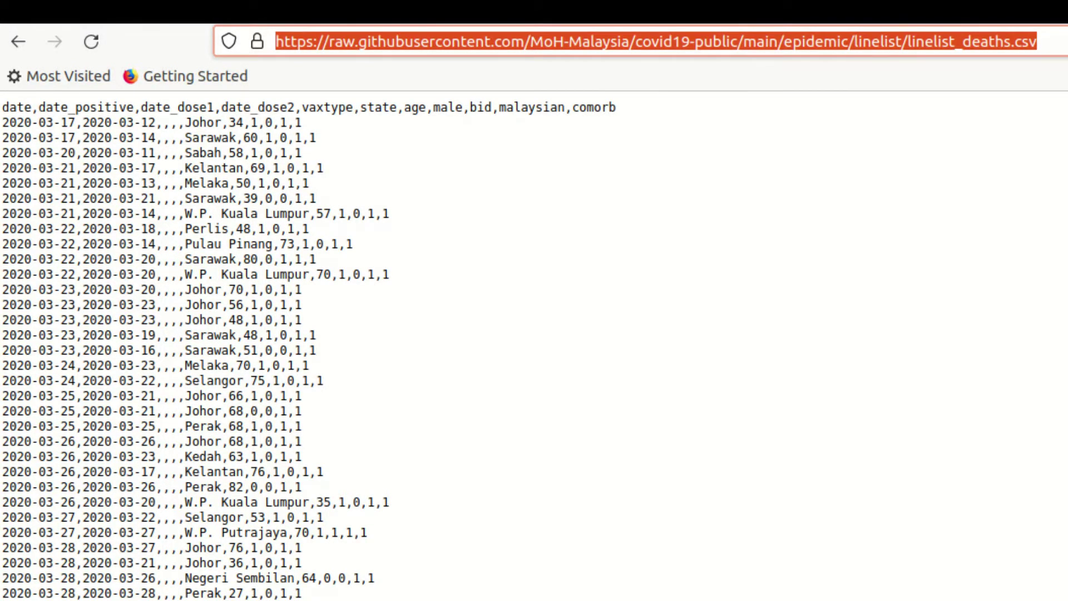
right_click(494, 45)
left_click(550, 137)
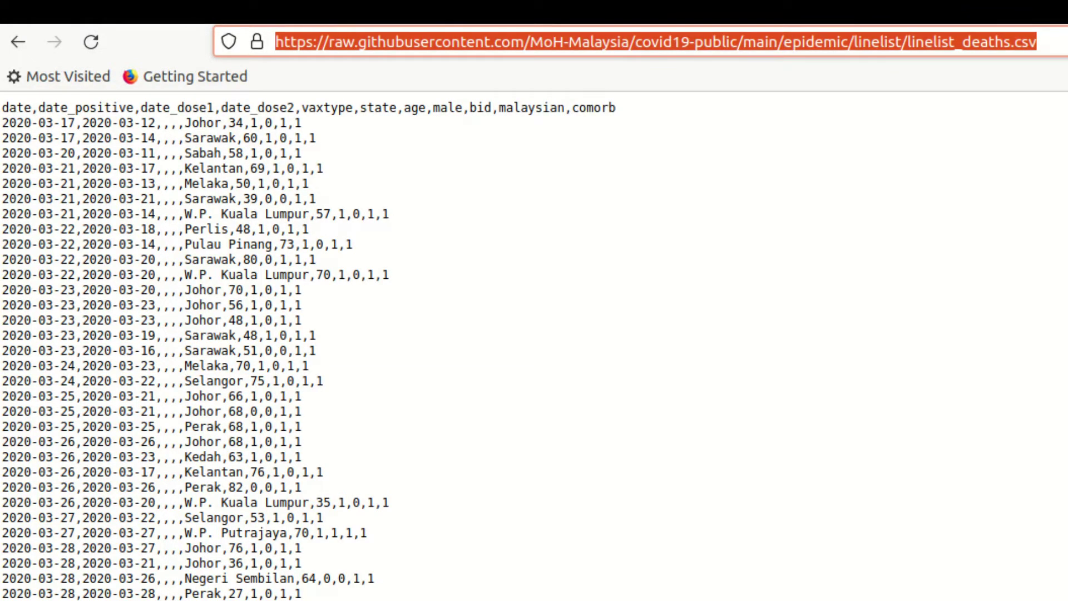
In cell A1 of the blank spreadsheet, enter an IMPORTDATA formula with the copied linelist_deaths.csv URL in quotation marks
key("ctrl+Tab")
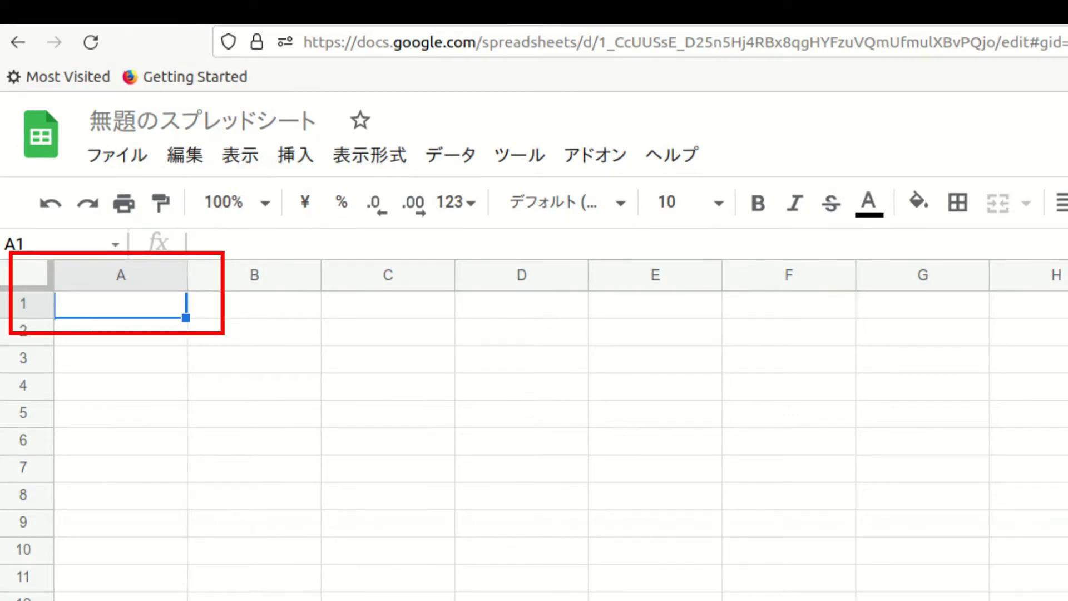
left_click(211, 244)
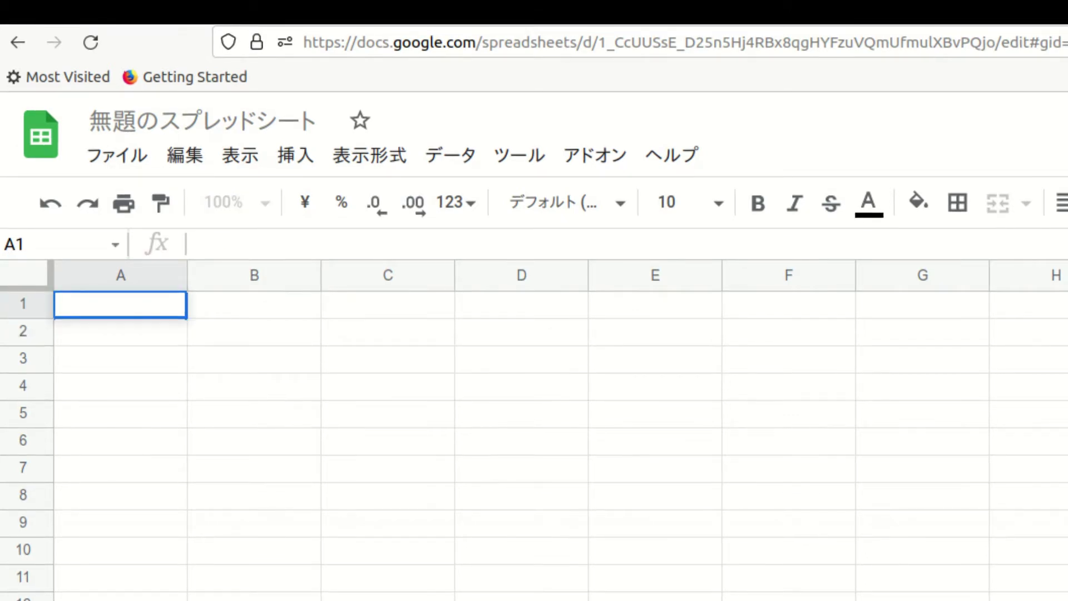
type("=IMPORT")
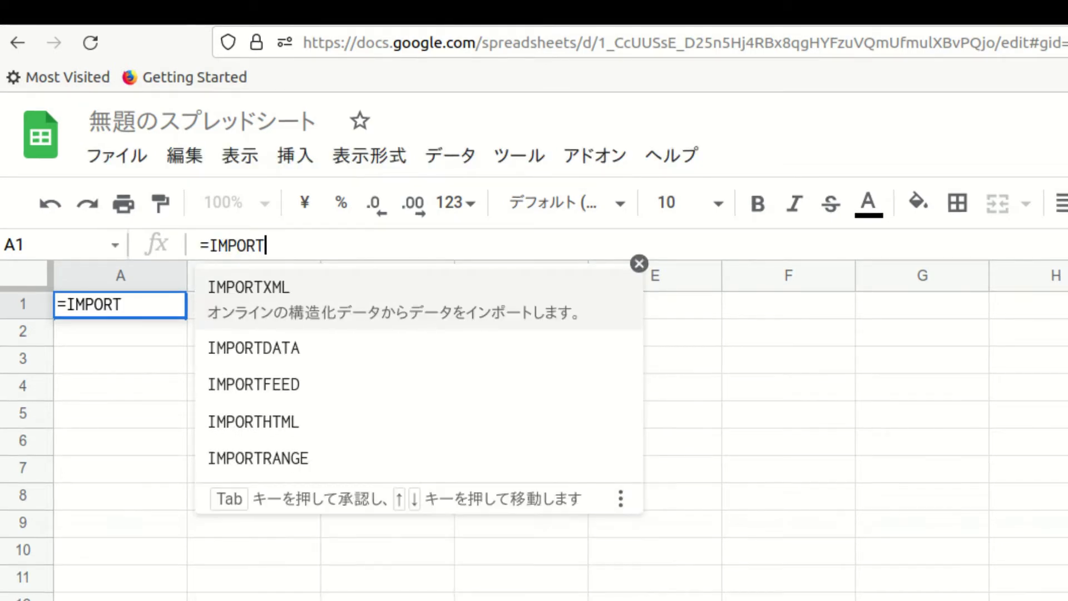
type("DATA(\"")
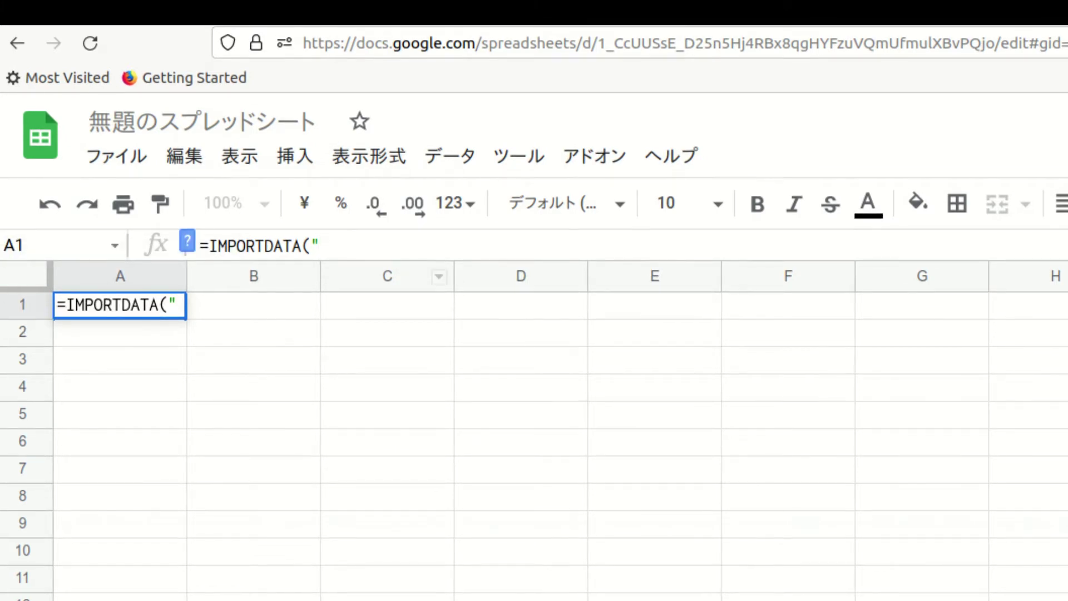
right_click(381, 240)
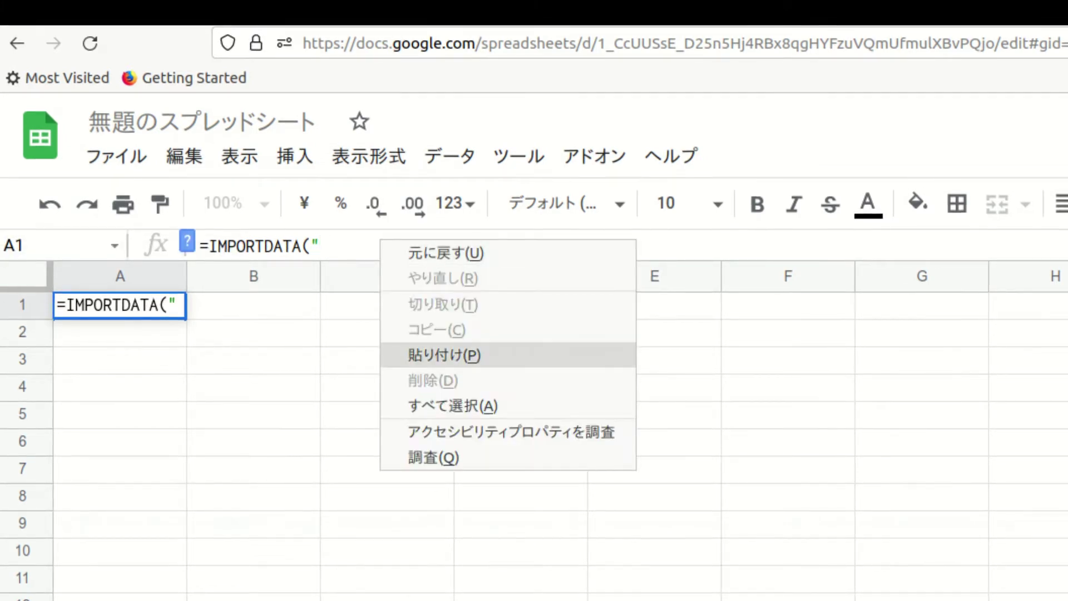
left_click(444, 355)
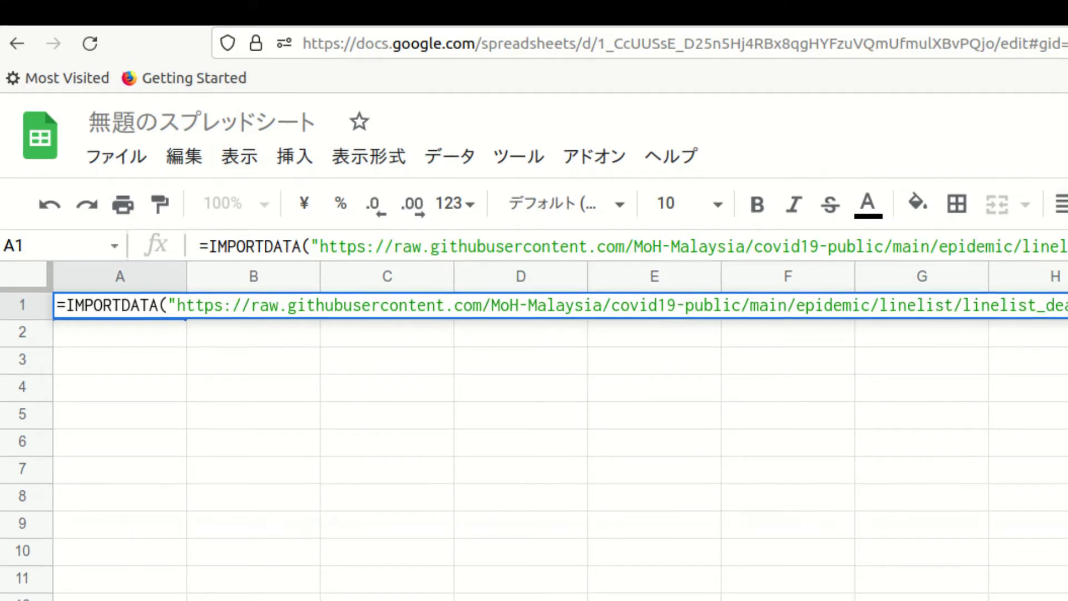
key("Return")
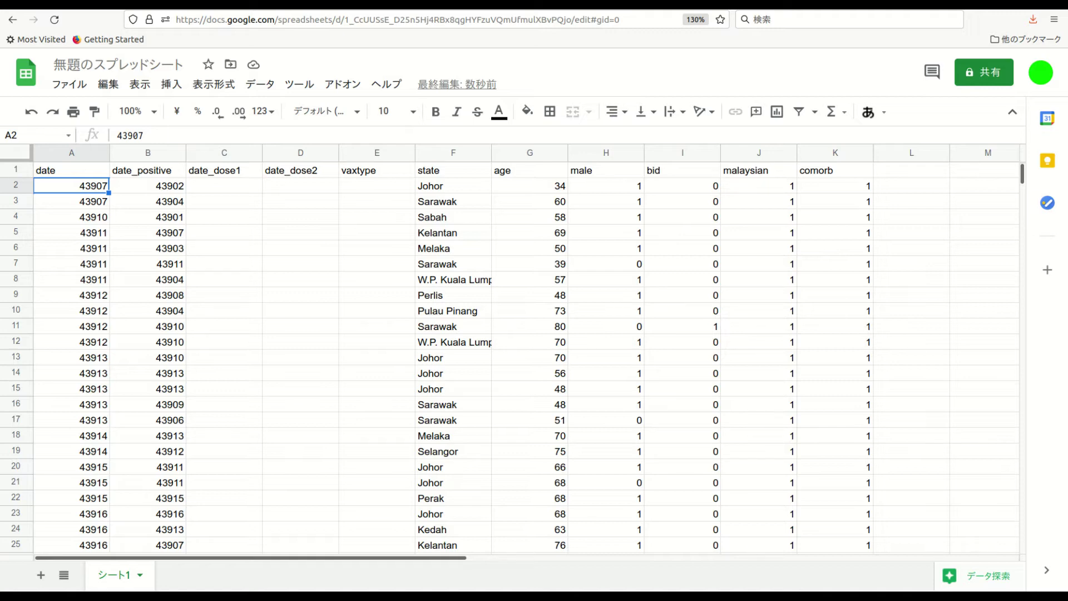
Examine the imported header row and the values under date and date_positive
mouse_move(1022, 174)
left_mouse_down()
mouse_move(1023, 536)
mouse_move(1022, 174)
left_mouse_up()
left_click(16, 170)
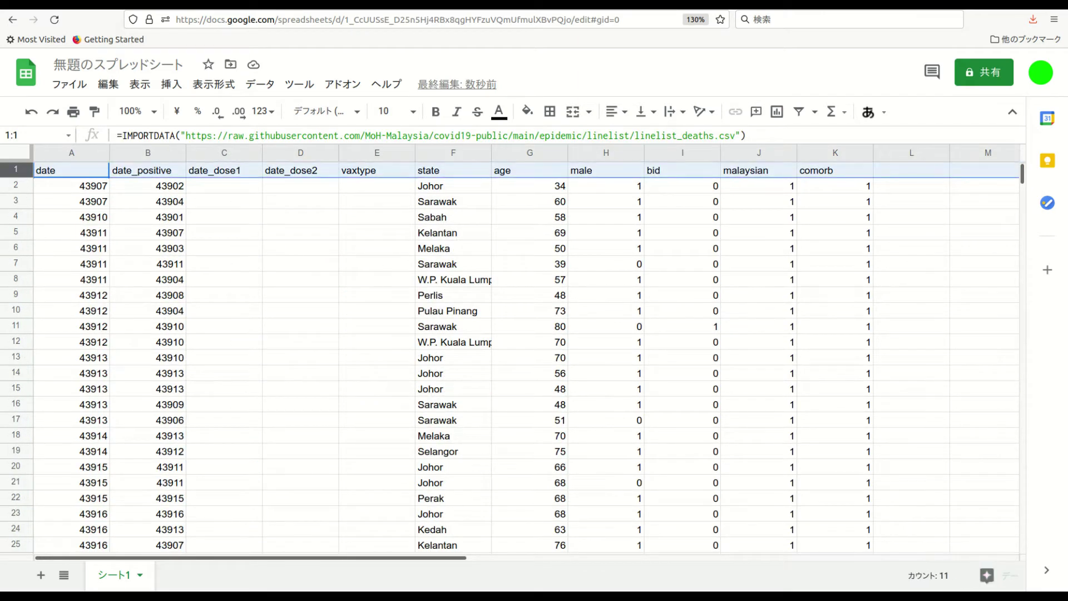
left_click_drag(71, 170, 148, 170)
key("shift+Right")
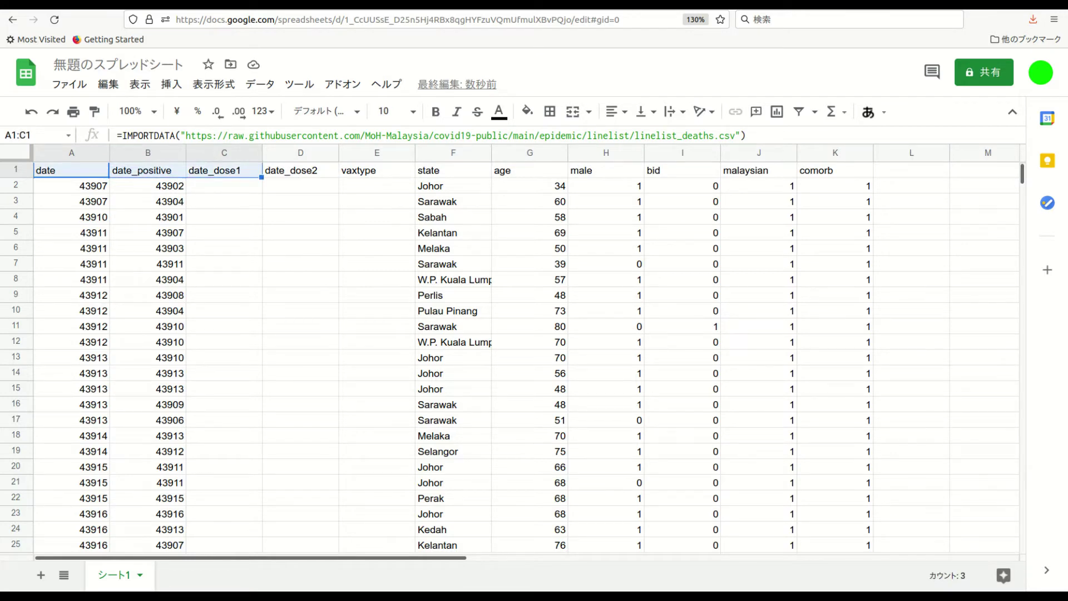
key("shift+Right")
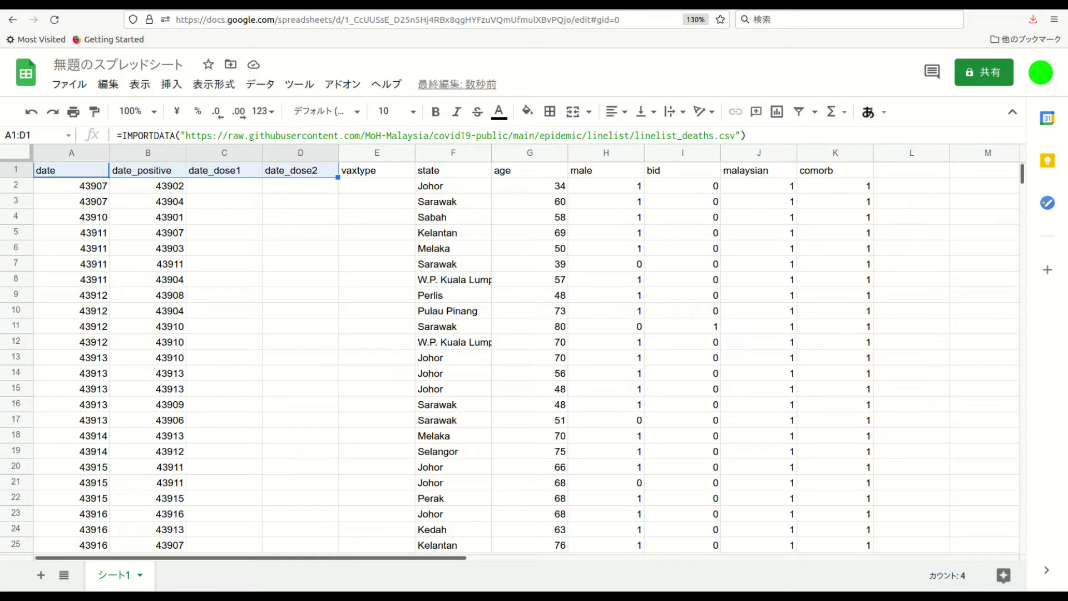
left_click_drag(71, 186, 147, 514)
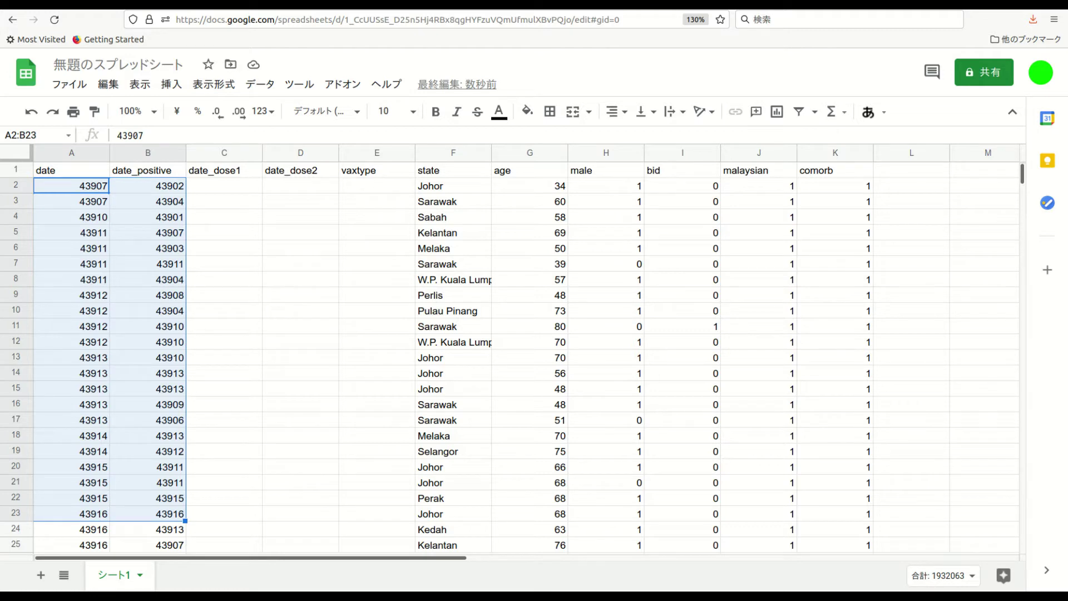
Format columns A to D, from date to date_dose2, with the 2008-09-26 date number format
key("ctrl+space")
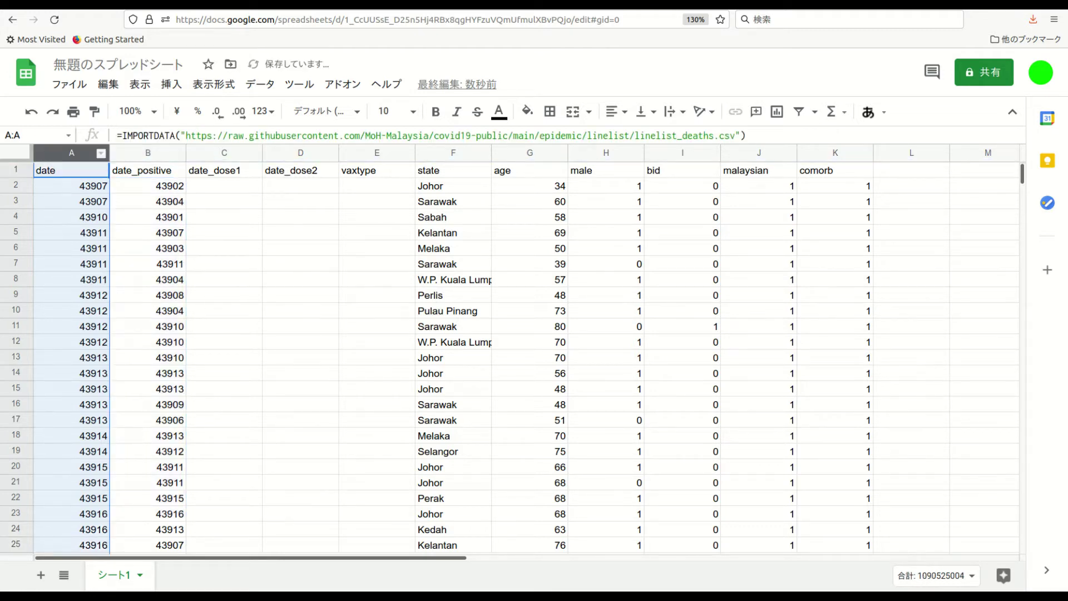
key("shift+Right")
key("shift+Right")
key("shift+Right")
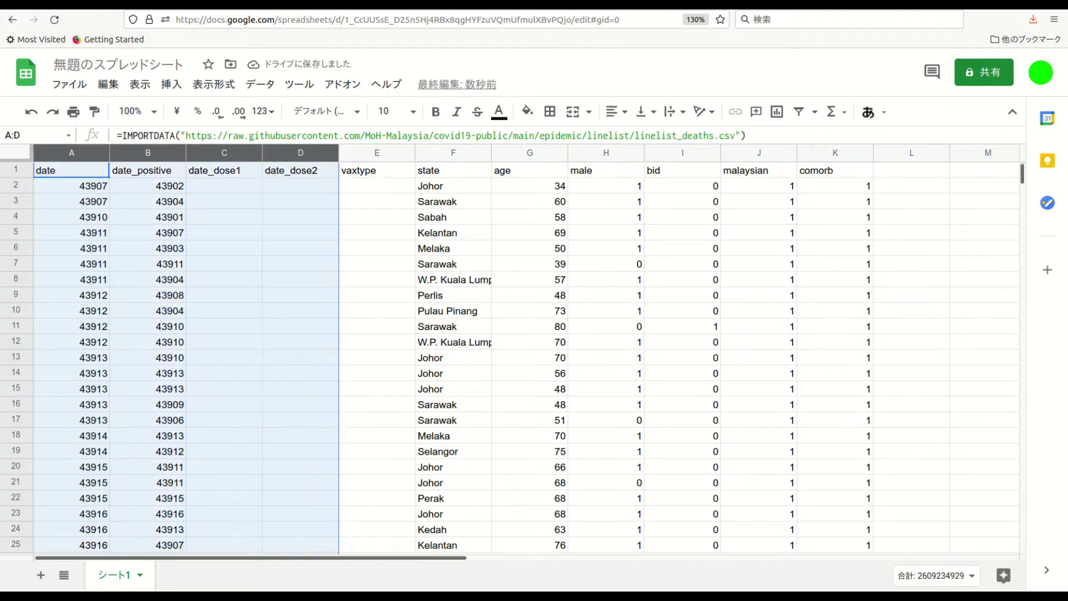
left_click(214, 85)
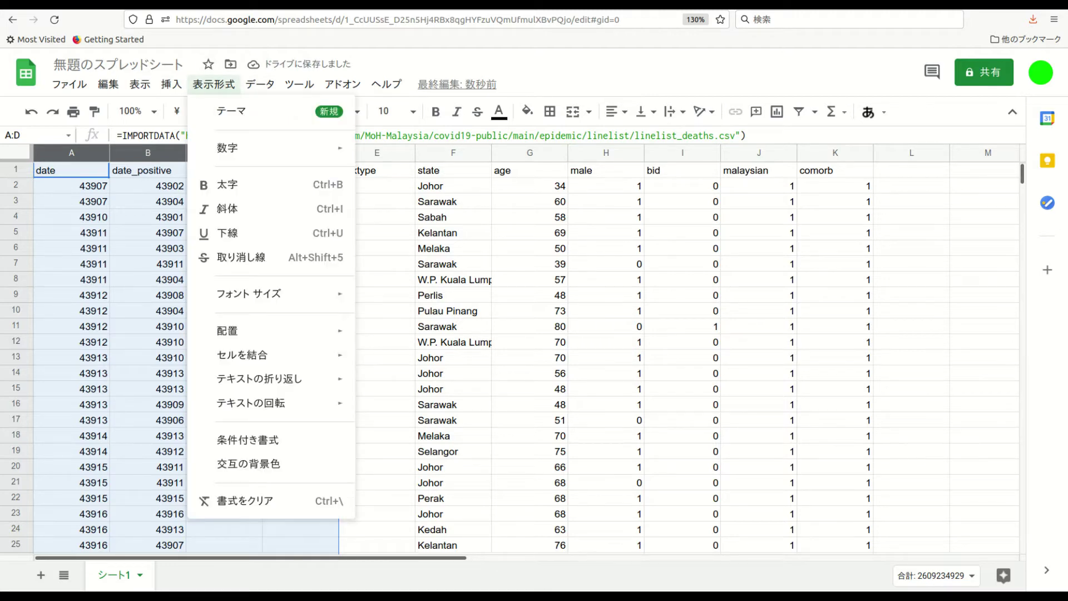
mouse_move(228, 148)
key("Down")
key("Down")
key("Down")
key("Down")
key("Down")
key("Down")
key("Down")
key("Down")
key("Down")
key("Down")
key("Down")
key("Down")
key("Down")
key("Down")
key("Down")
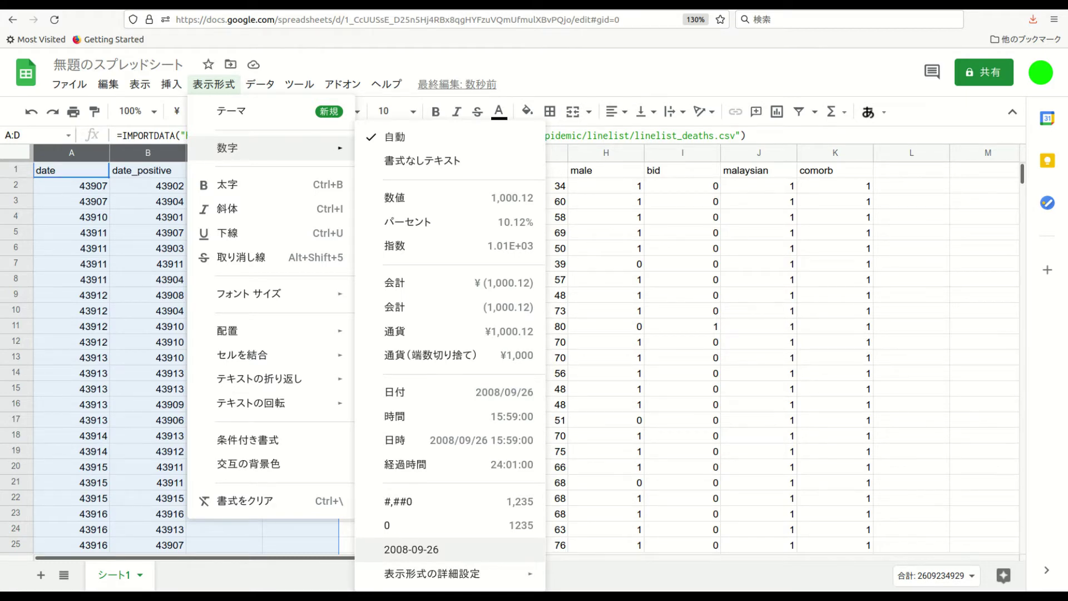
key("Return")
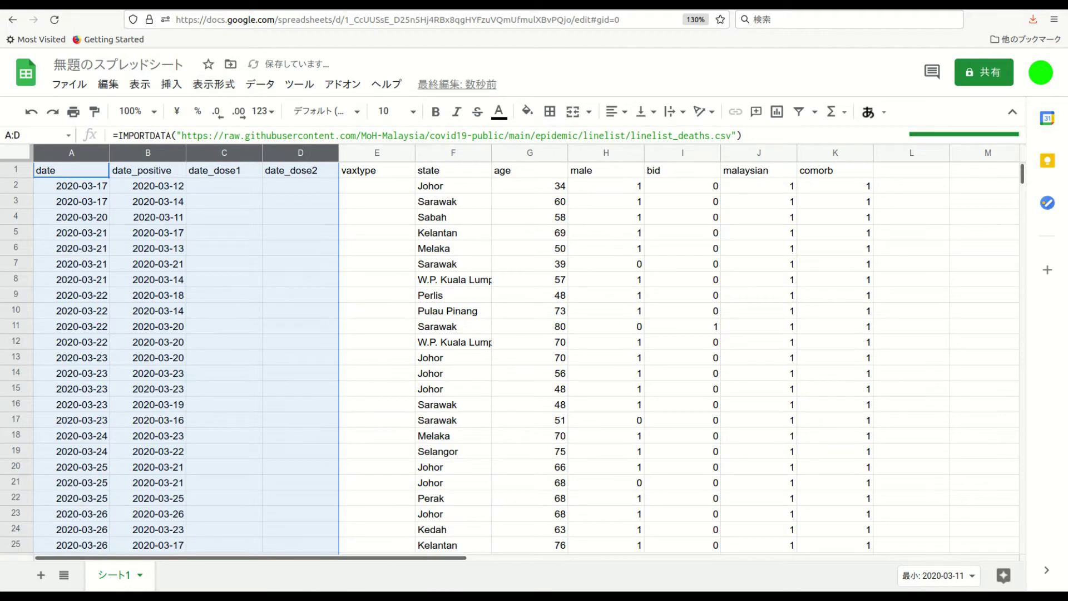
Review the reformatted date columns down to the end of the sheet and return to the first rows
left_click_drag(1022, 173, 1023, 389)
scroll(529, 356, "down", 20)
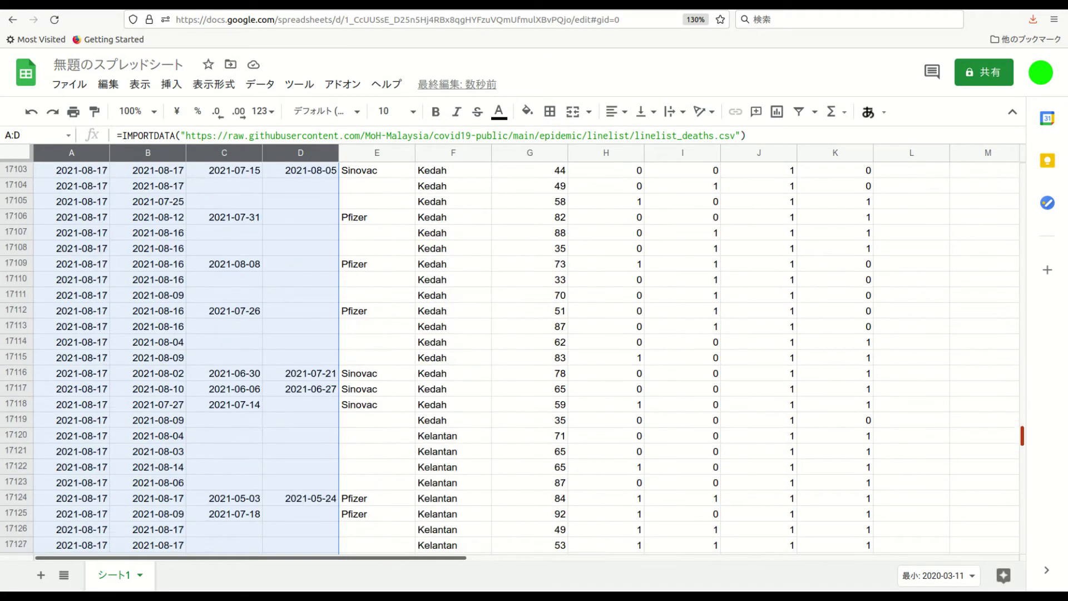
scroll(528, 356, "down", 5)
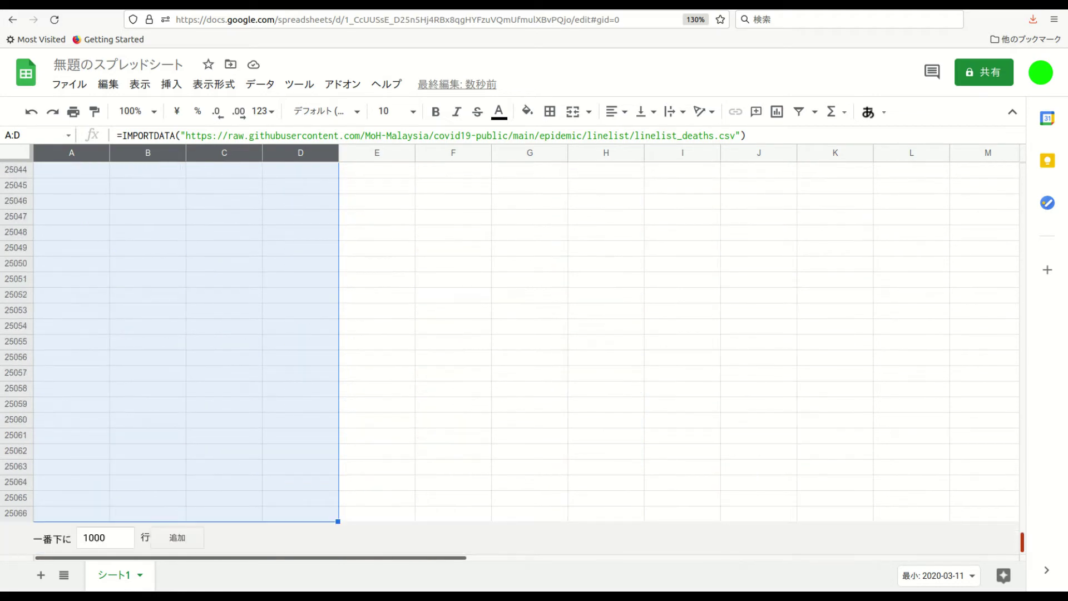
scroll(528, 356, "up", 20)
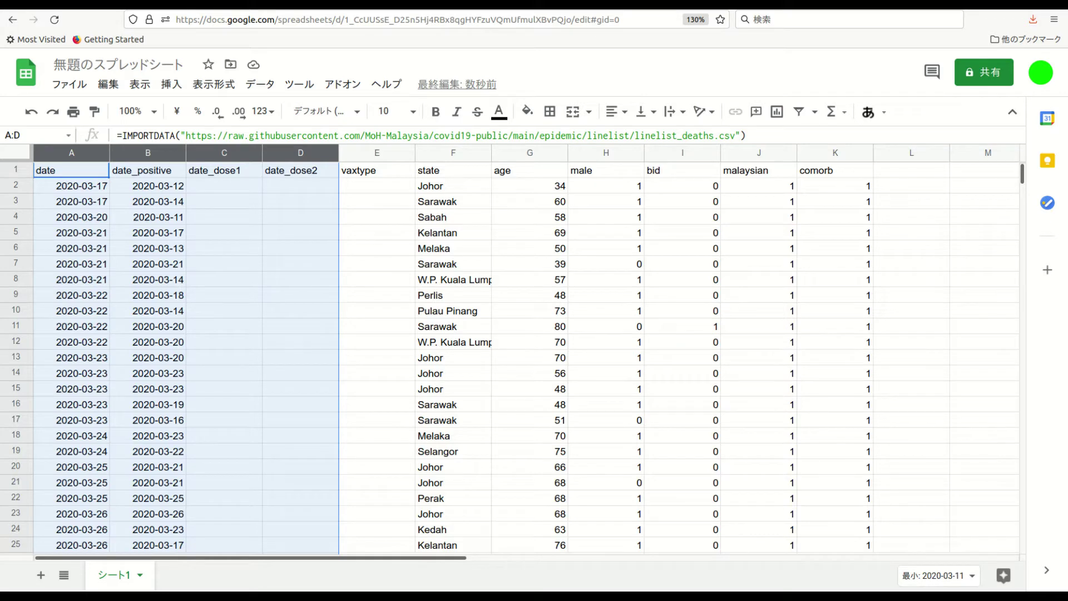
left_click(148, 201)
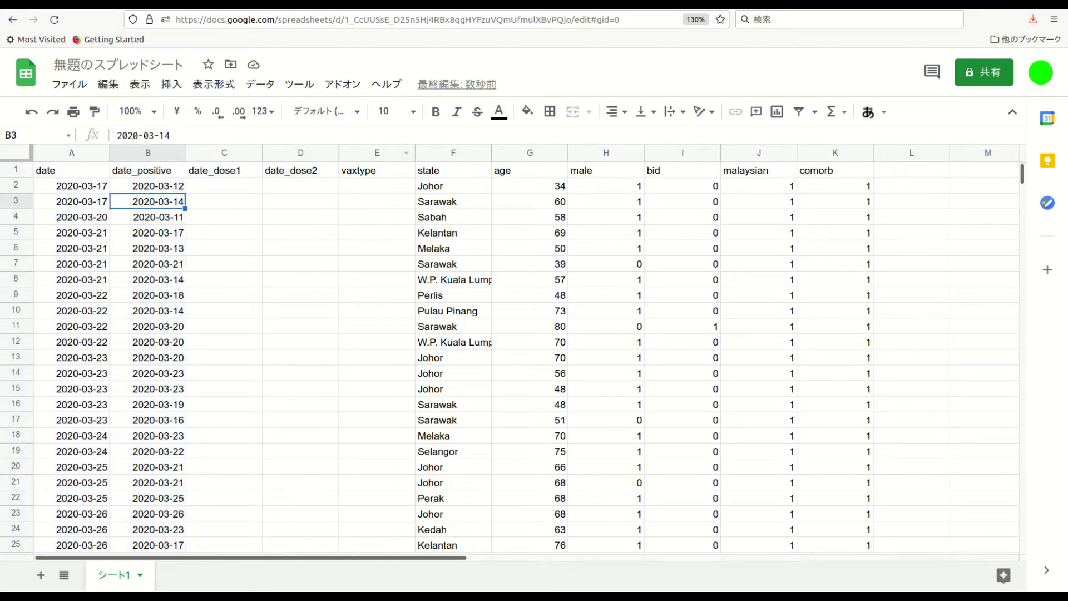
Examine columns E to K one by one, from vaxtype through state, age, male, bid and malaysian to comorb
left_click(377, 153)
mouse_move(1022, 173)
left_mouse_down()
mouse_move(1022, 286)
mouse_move(1023, 174)
left_mouse_up()
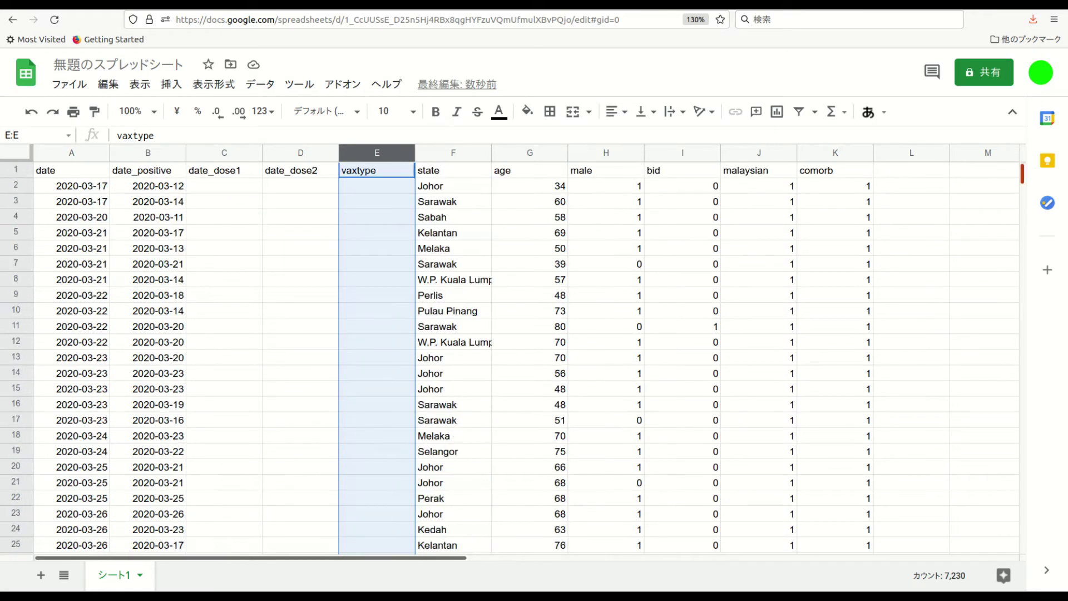
left_click(453, 153)
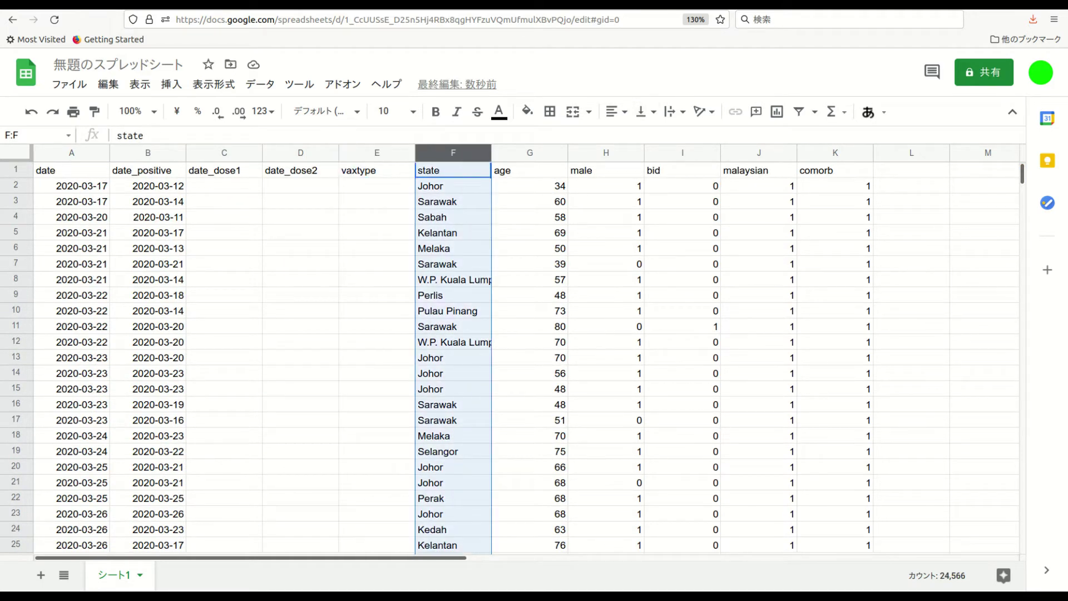
left_click(529, 153)
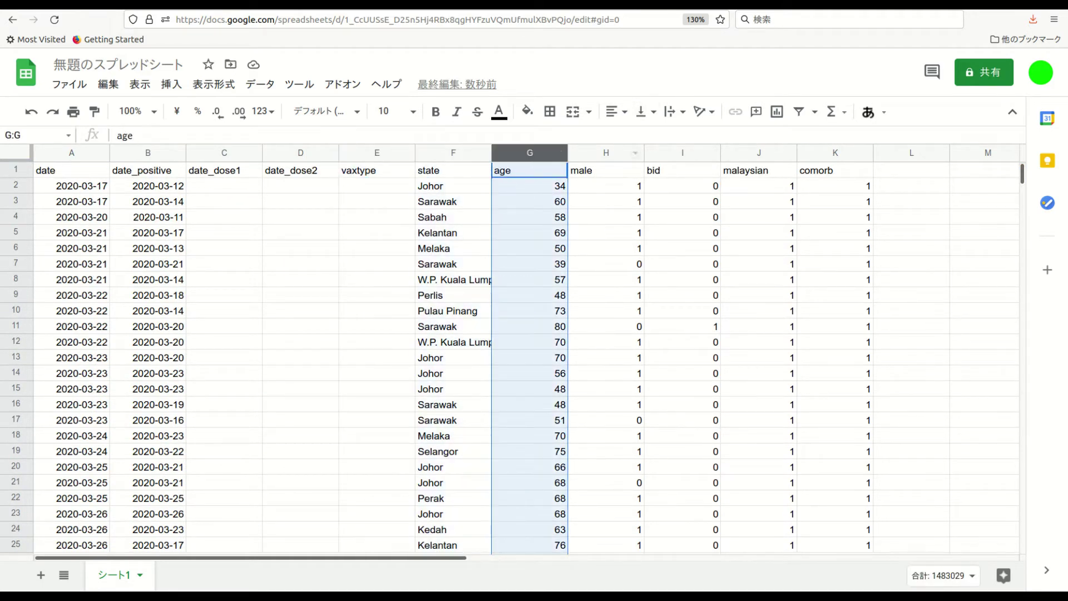
left_click(606, 153)
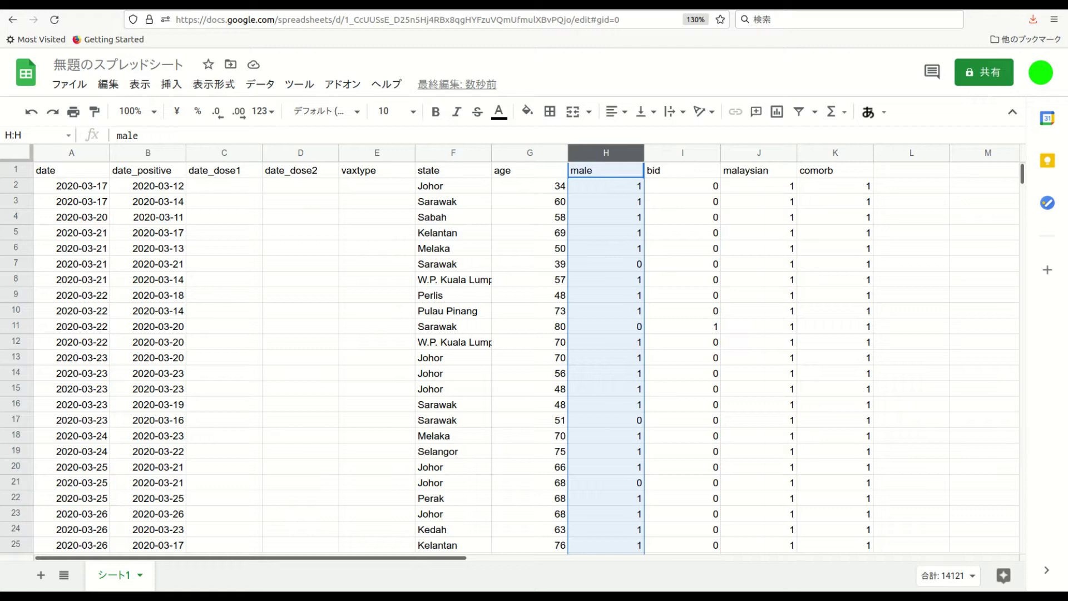
left_click(682, 153)
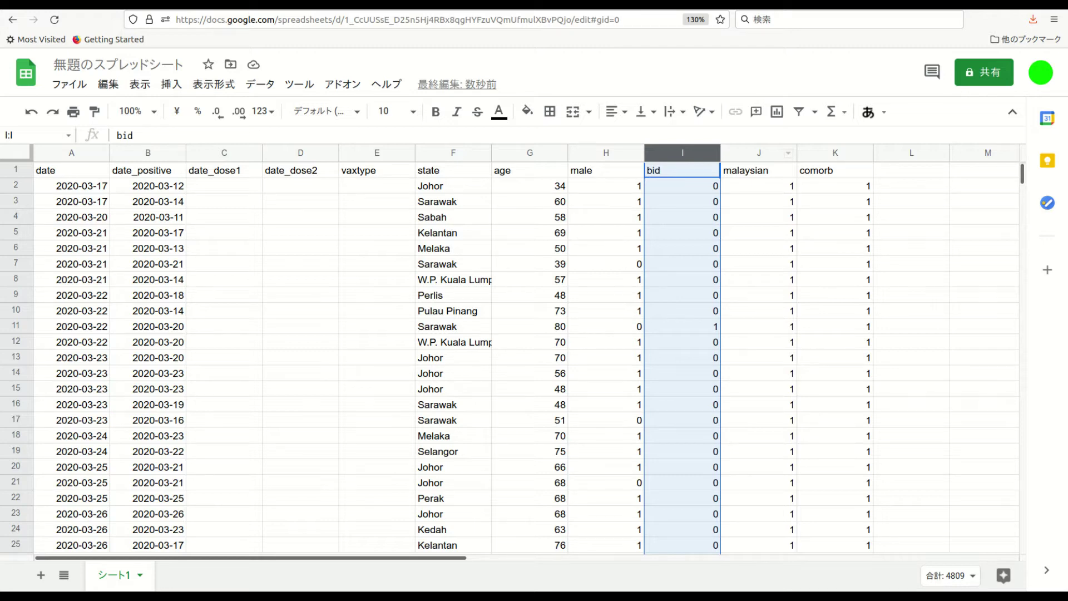
left_click(759, 153)
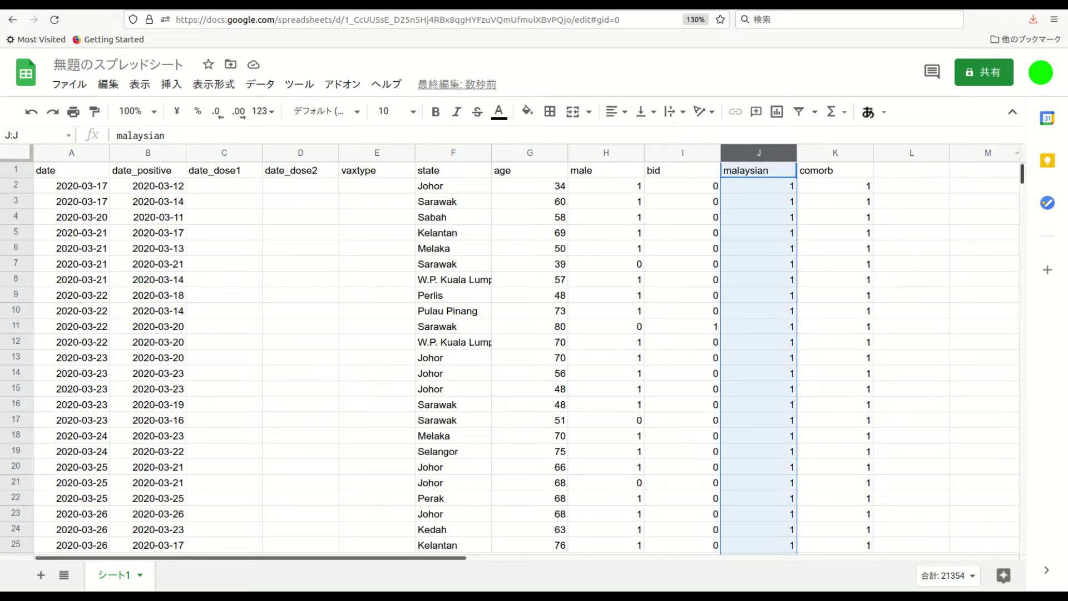
mouse_move(1022, 173)
left_mouse_down()
mouse_move(1023, 233)
mouse_move(1022, 173)
left_mouse_up()
left_click(835, 153)
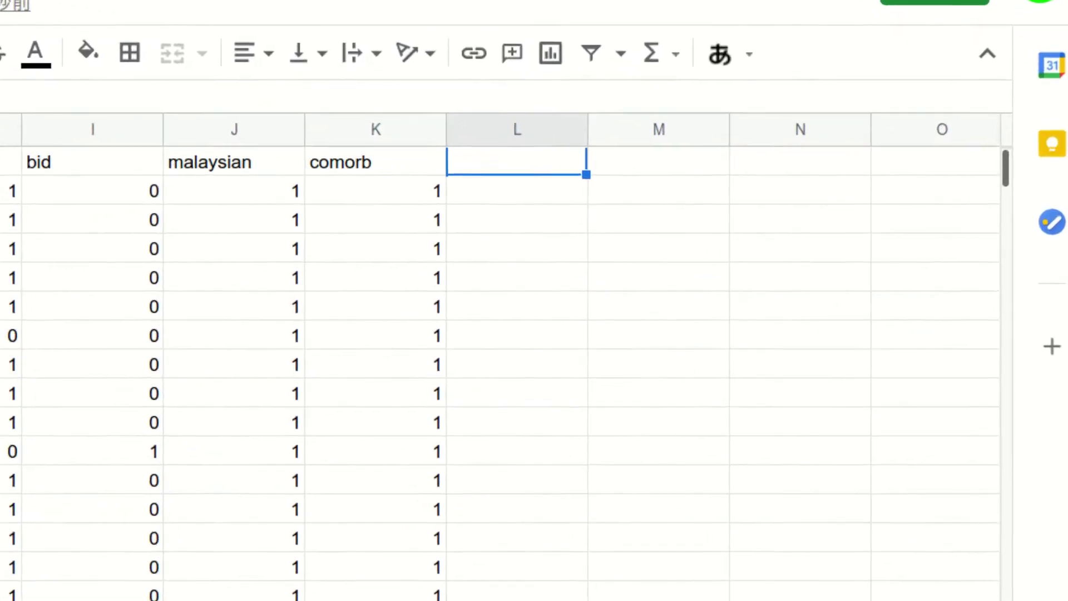
Enter the heading 性別 in cell L1, beside the comorb column
type("seibetsu")
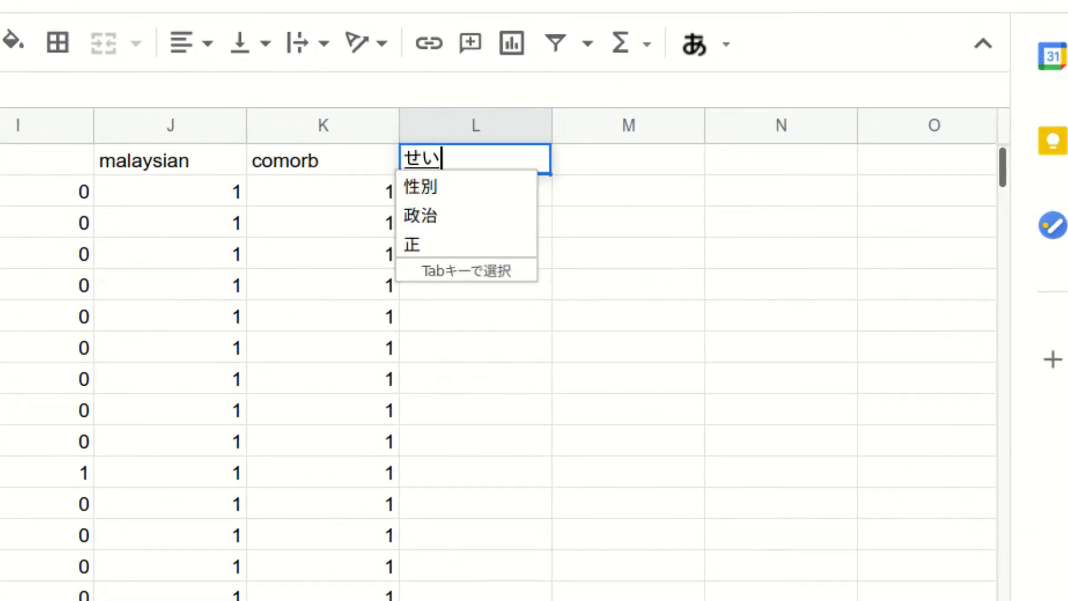
key("space")
key("Return")
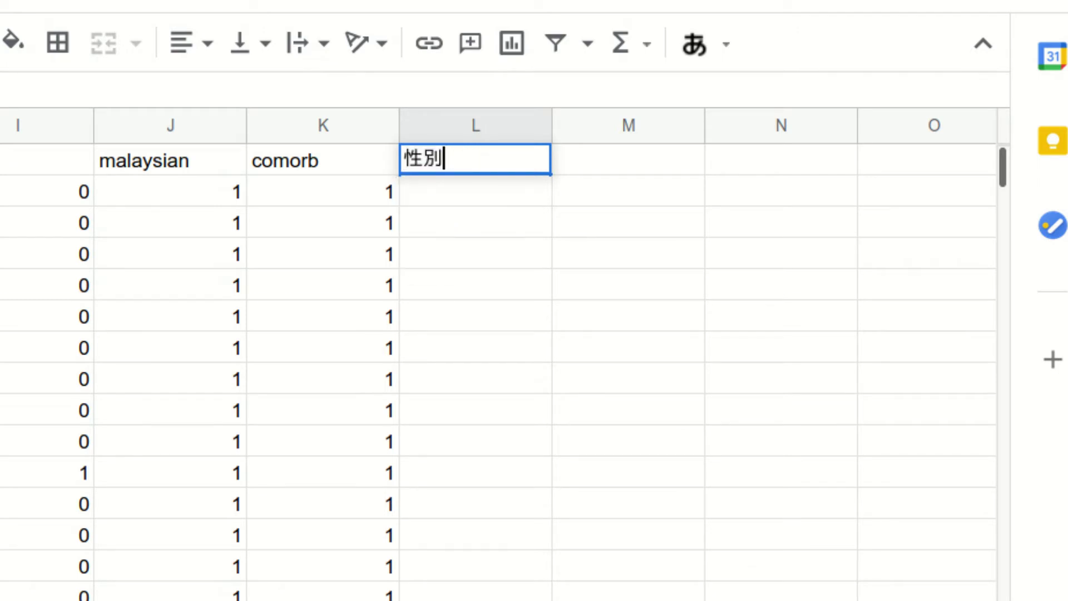
key("Return")
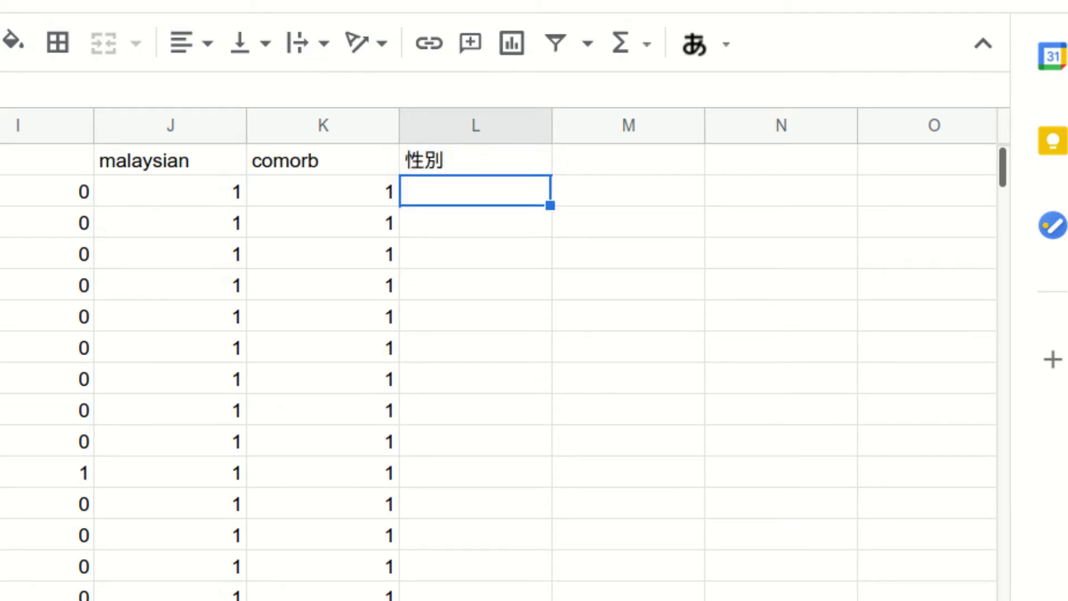
Enter =if(H2=1,"男","女") in L2 and accept the suggested autofill for the rest of the 性別 column
type("=if(")
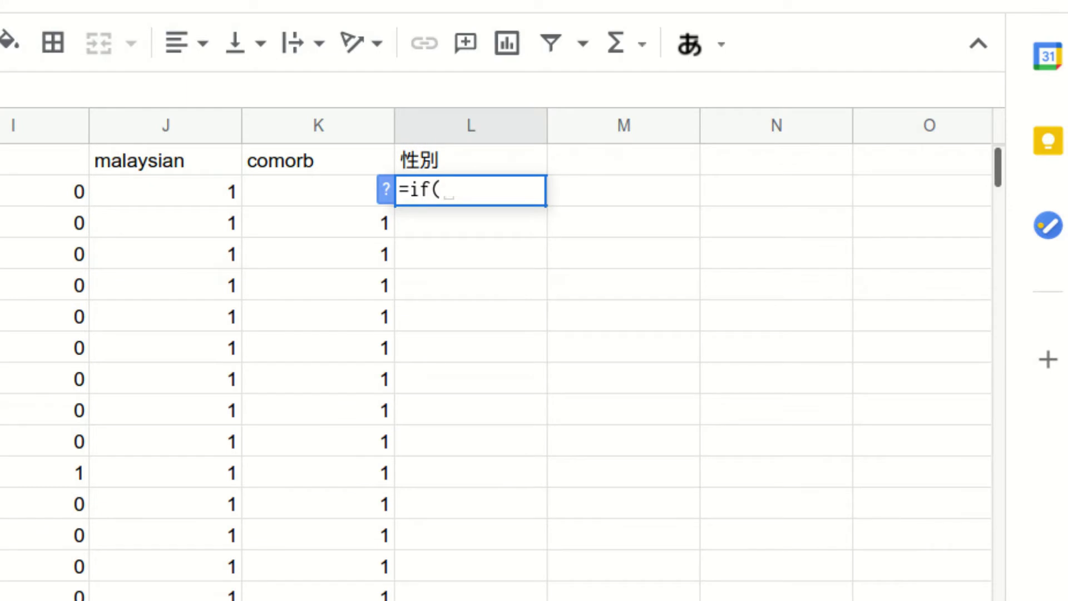
type("H2=1,\"")
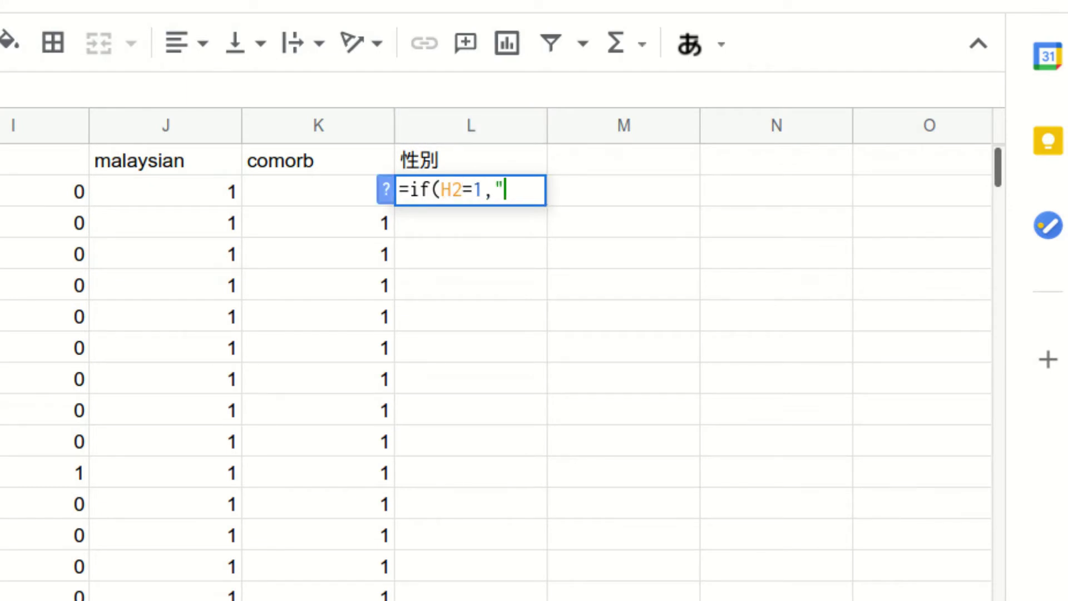
type("男\",\"女\")")
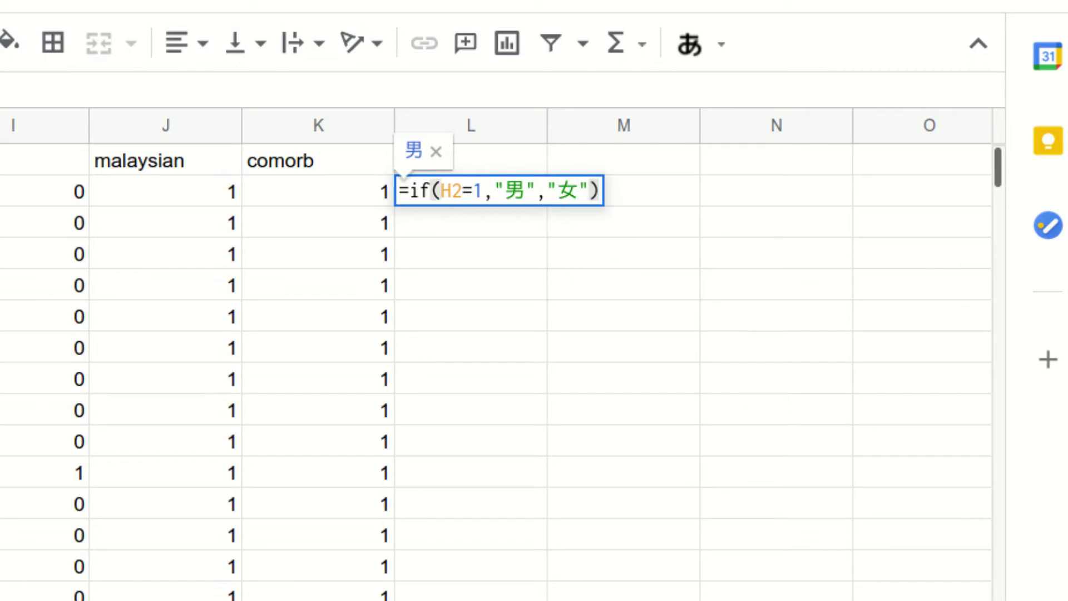
key("Return")
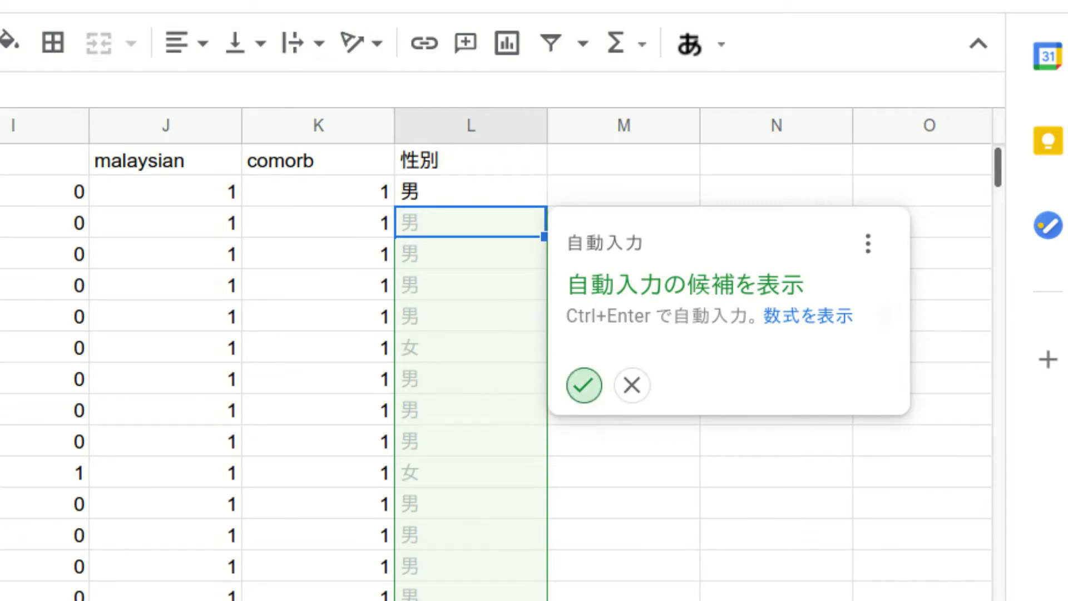
left_click(584, 385)
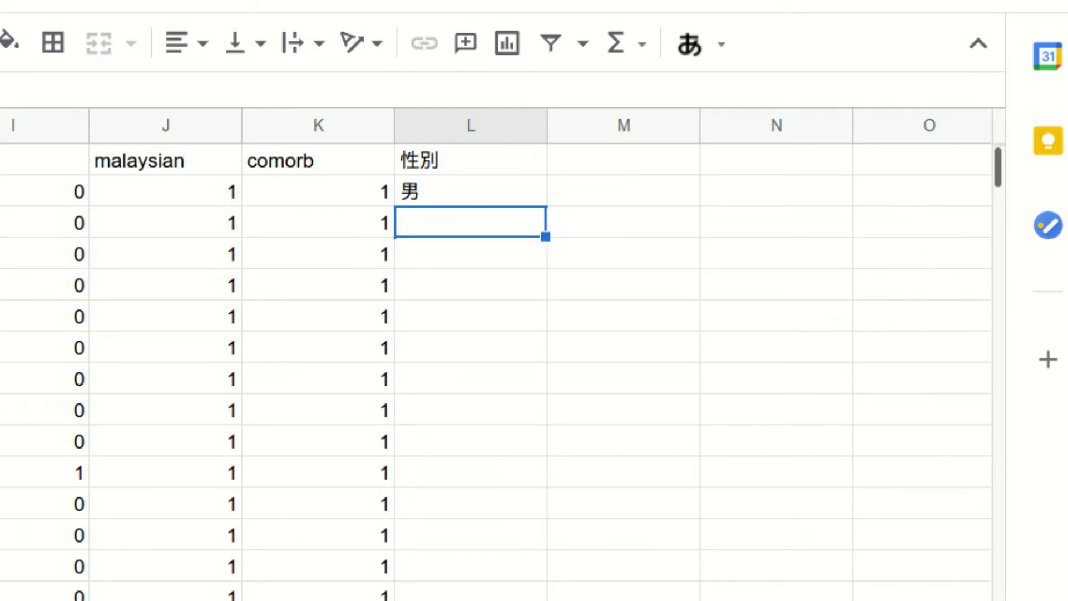
key("ctrl+Return")
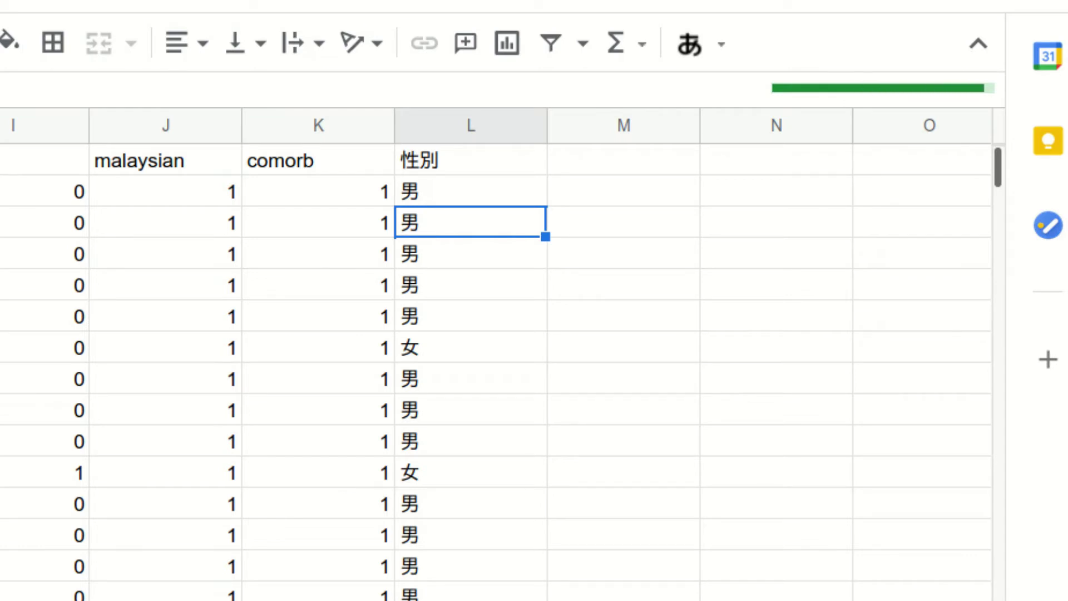
Enter the heading 場所 in cell M1
left_click(624, 160)
type("場所")
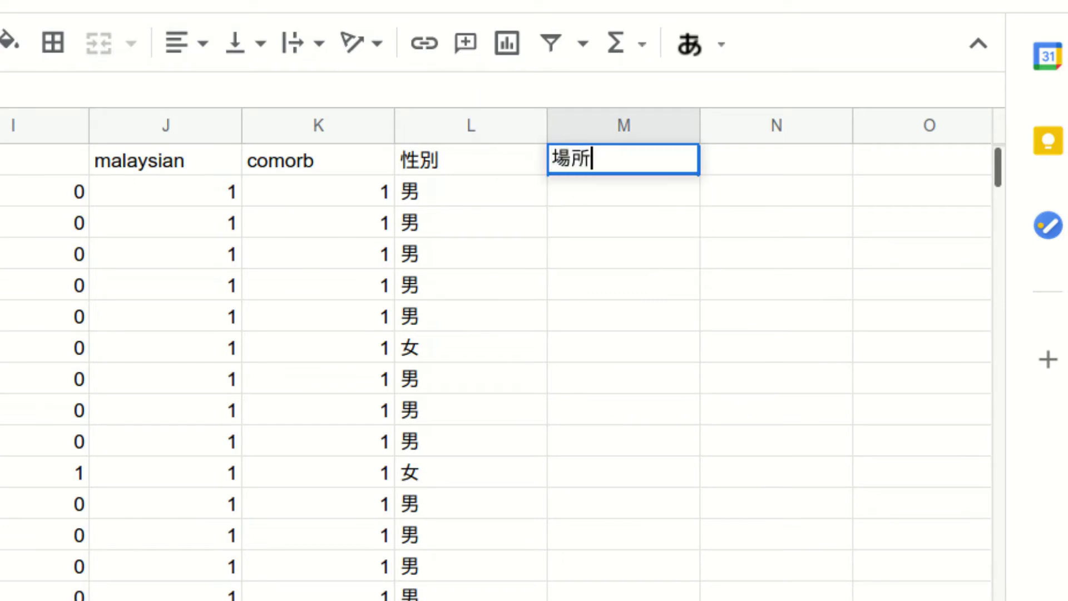
key("Return")
Enter =if(I2=1,"自宅","病院") in M2 and accept the suggested autofill for the rest of the 場所 column
type("=if(")
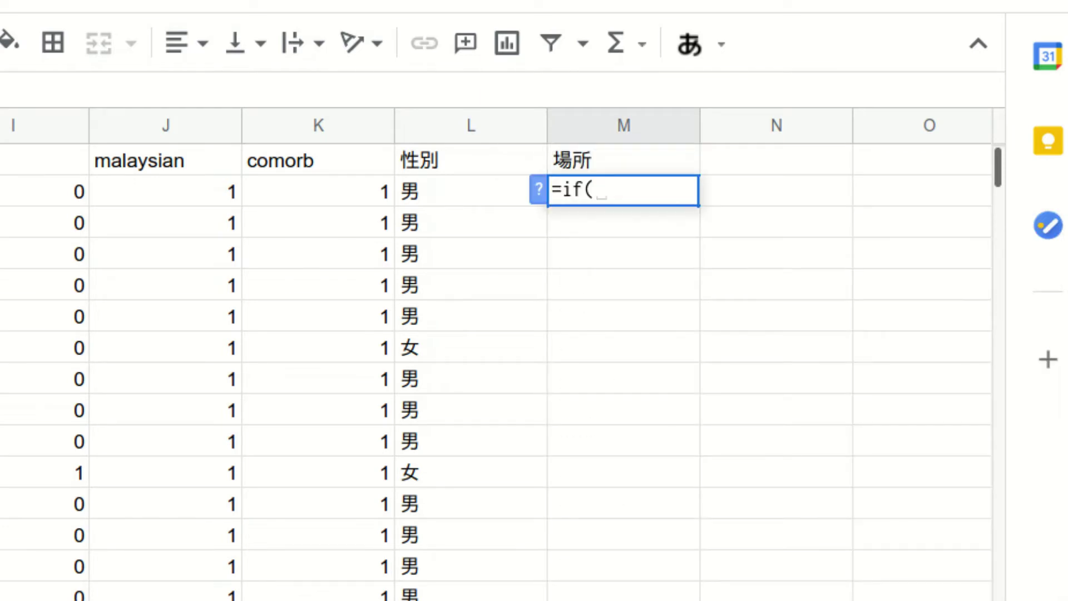
left_click(14, 191)
type("=1,")
type("\"jitaku")
key("space")
type("\"自宅")
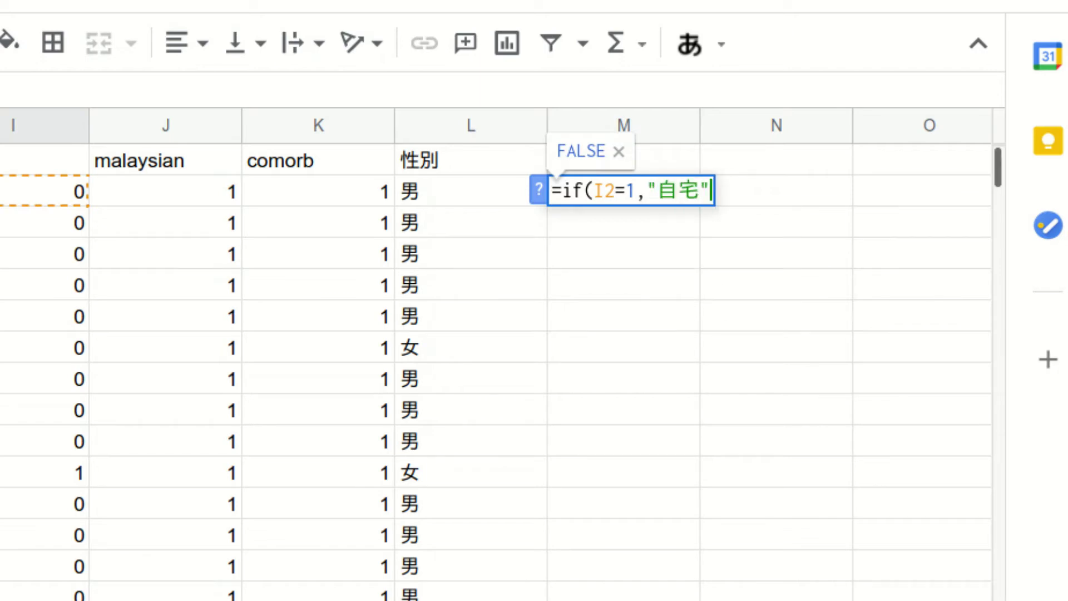
type(",\"")
type("byouinn")
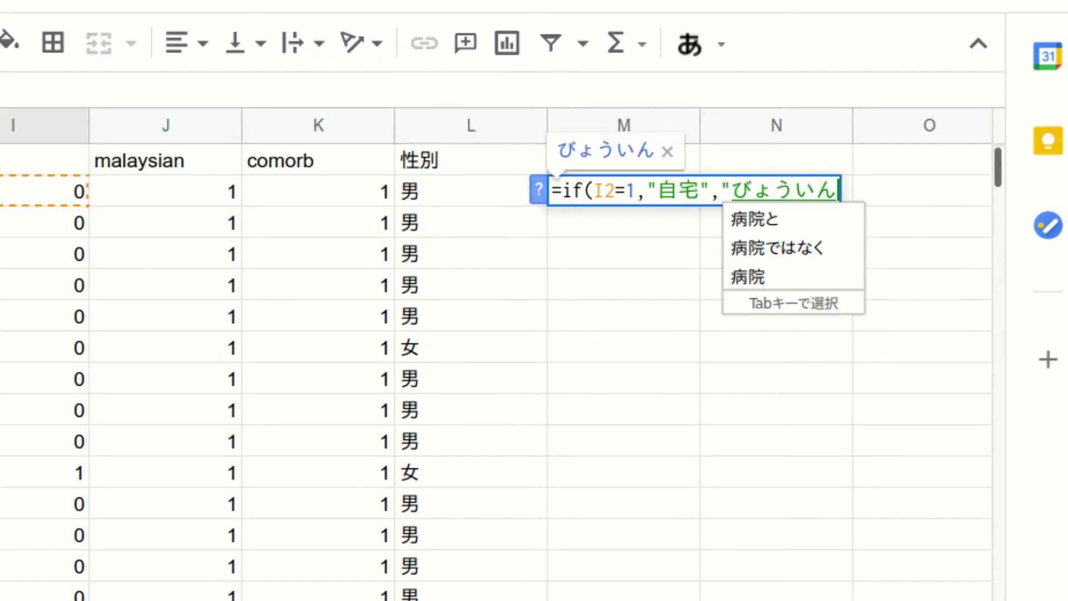
key("space")
type("\")")
key("Return")
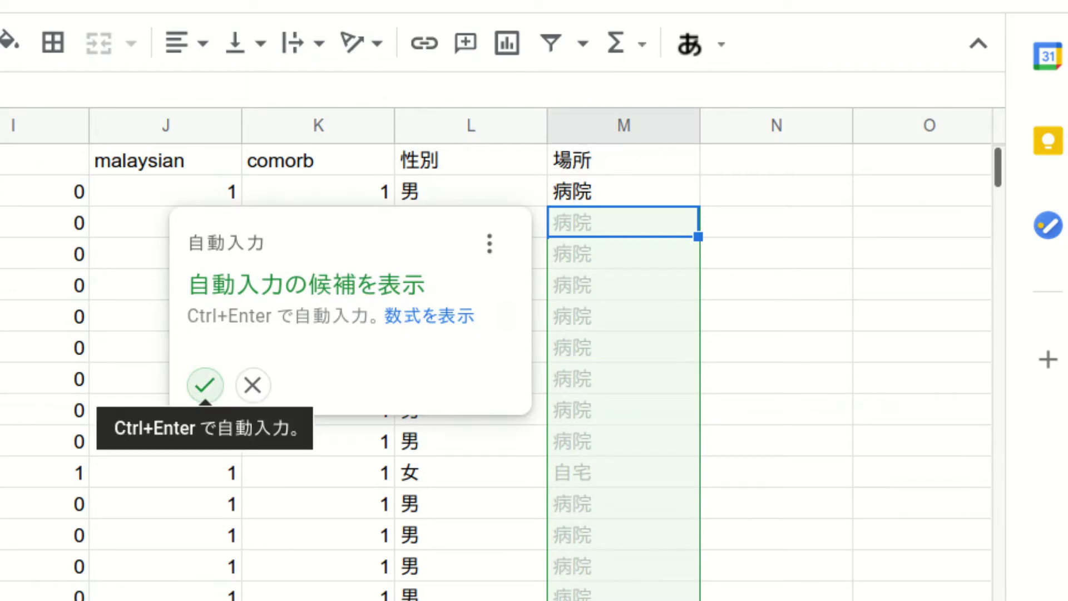
left_click(206, 384)
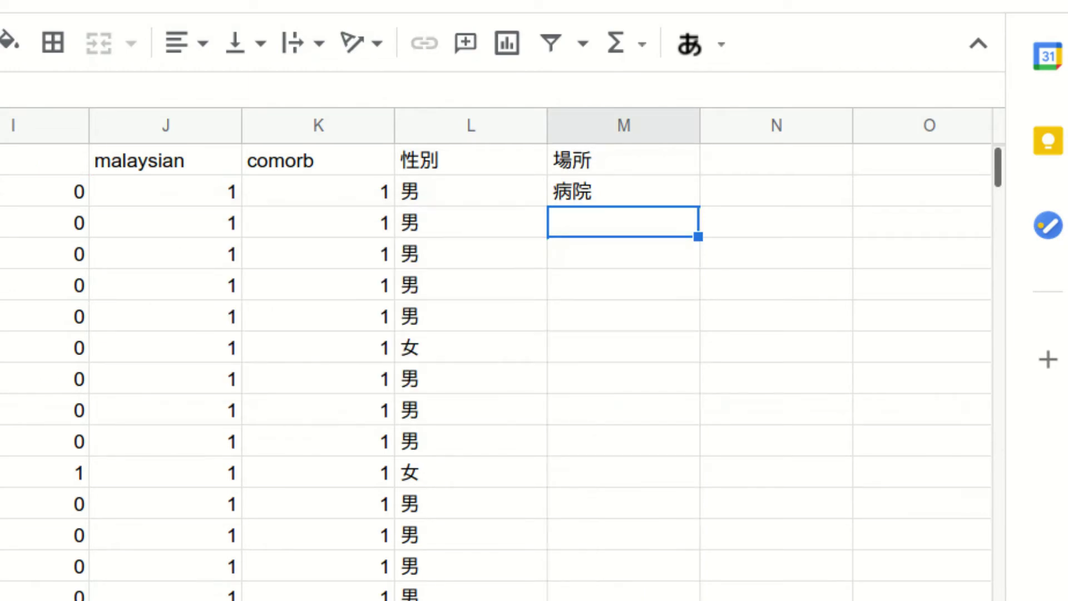
Enter the heading 既存症 in cell N1
left_click(777, 160)
type("既存症")
key("Return")
Enter =if(K2=1,"有","無") in N2 and accept the suggested autofill for the rest of the 既存症 column
type("=if(")
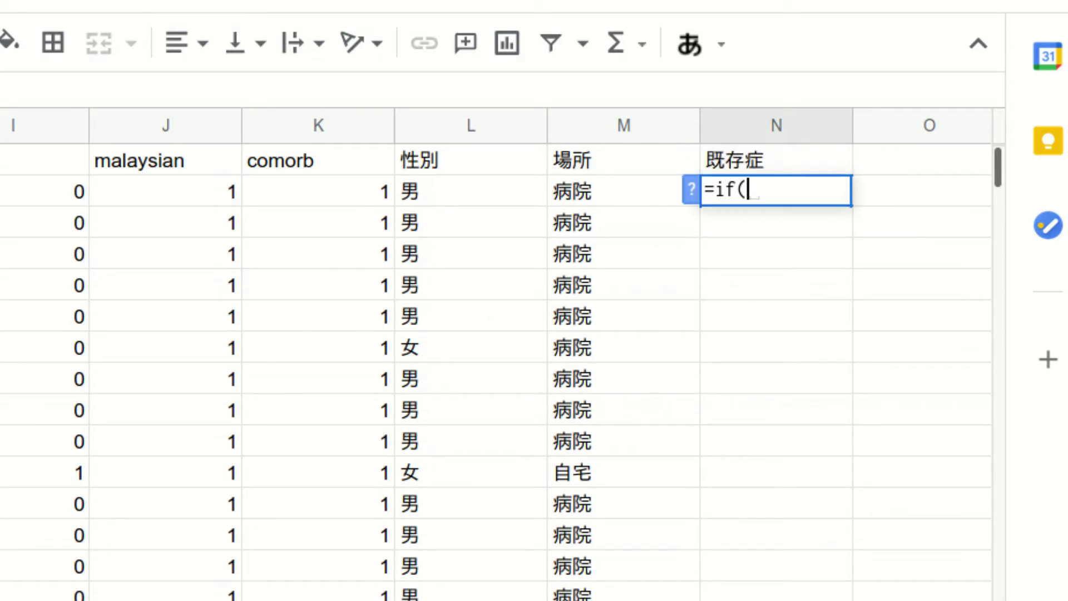
key("Left")
key("Left")
key("Left")
type("=1, \"有\",")
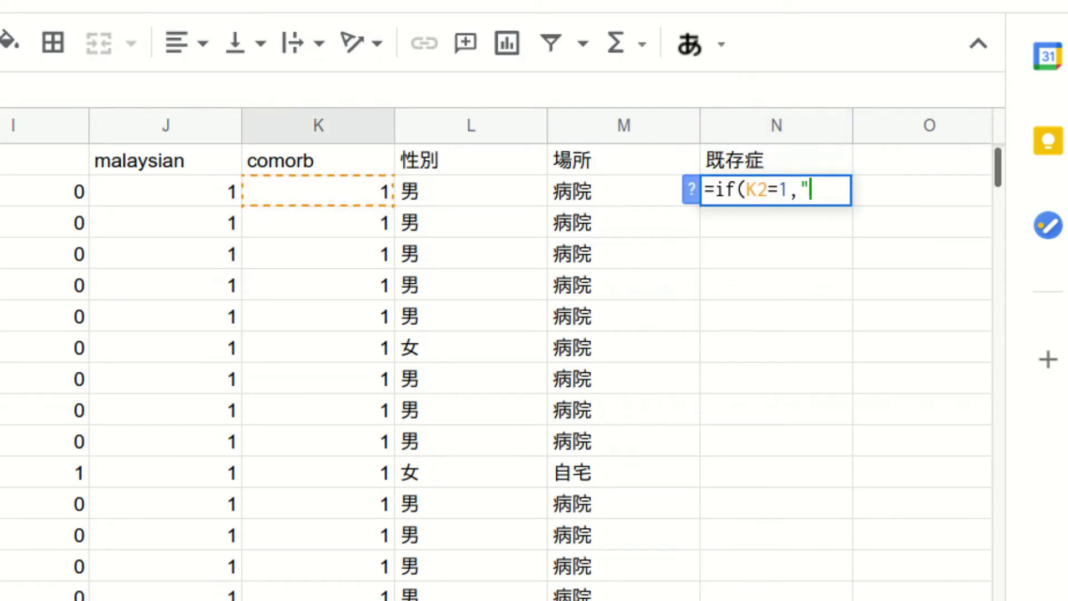
type("\"無\")")
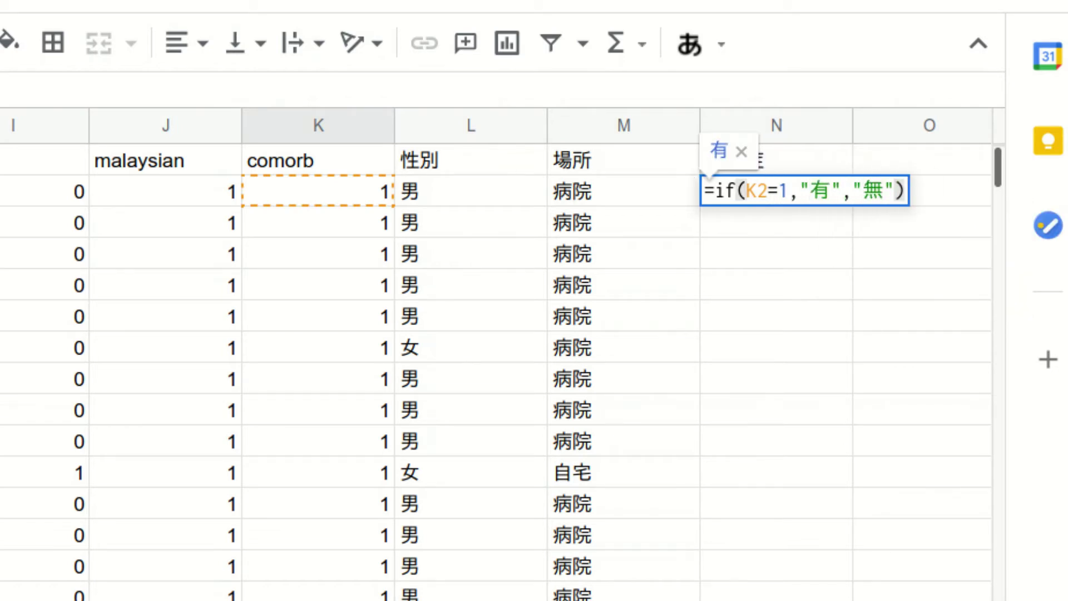
key("Return")
left_click(372, 390)
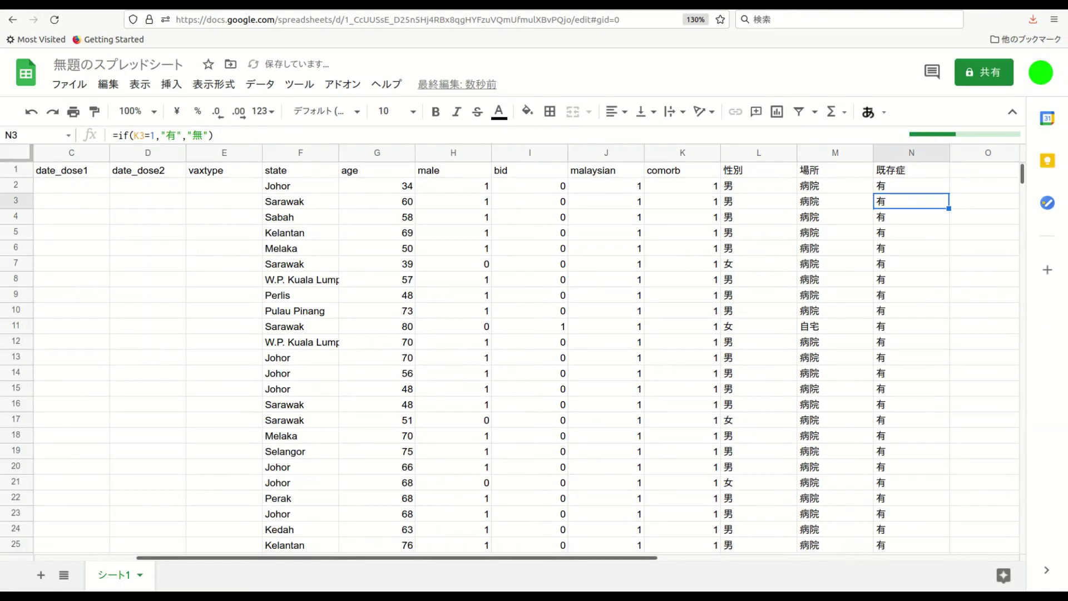
Create a pivot table on a new sheet from the data range 'シート1'!A1:N24566
scroll(523, 356, "left", 2)
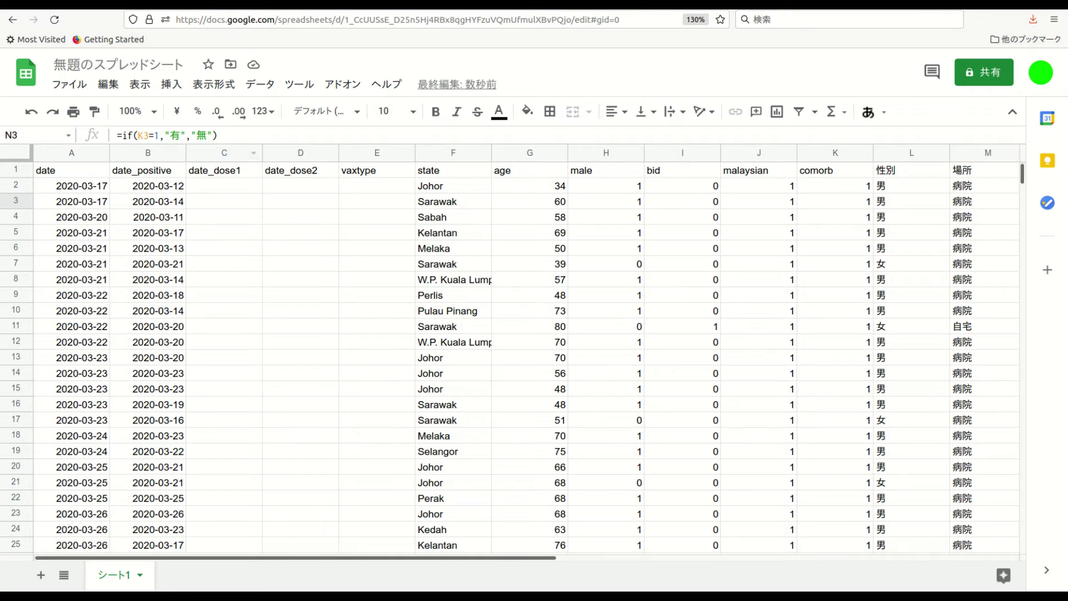
left_click(259, 84)
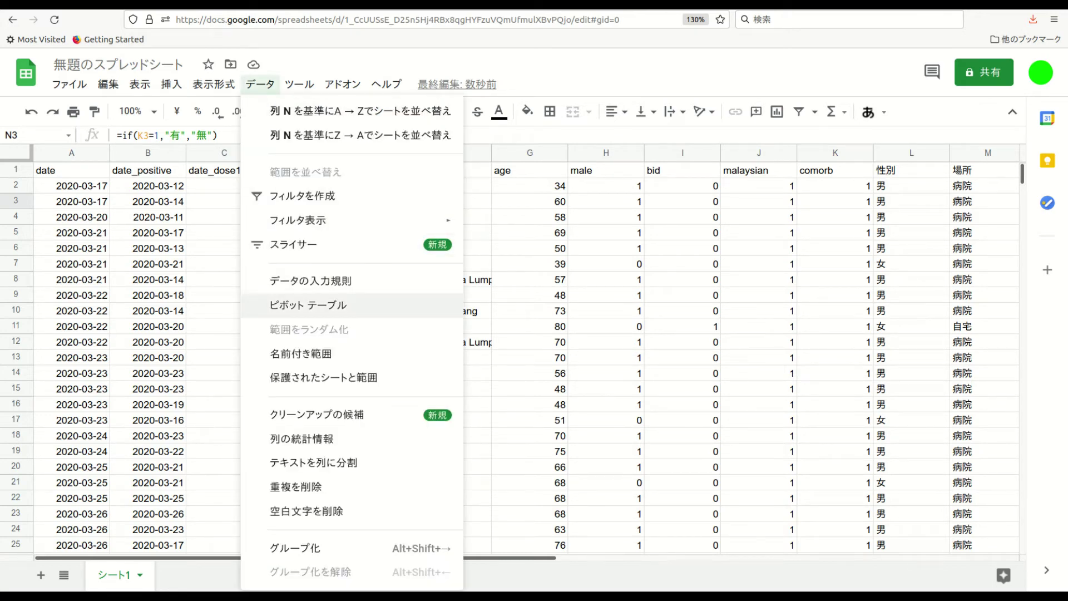
left_click(308, 305)
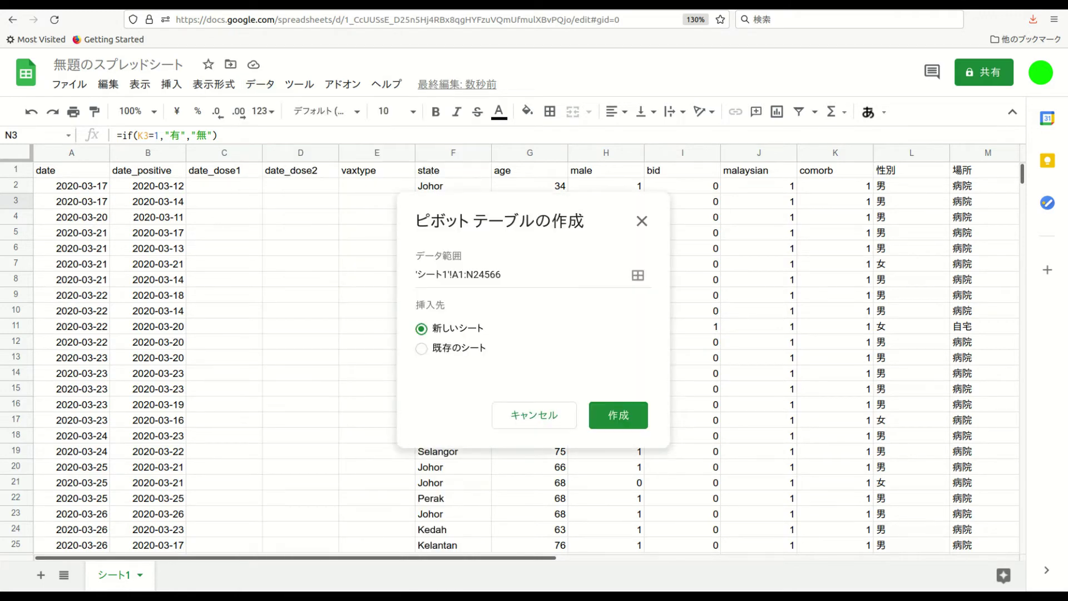
left_click(422, 349)
left_click(421, 329)
left_click(618, 415)
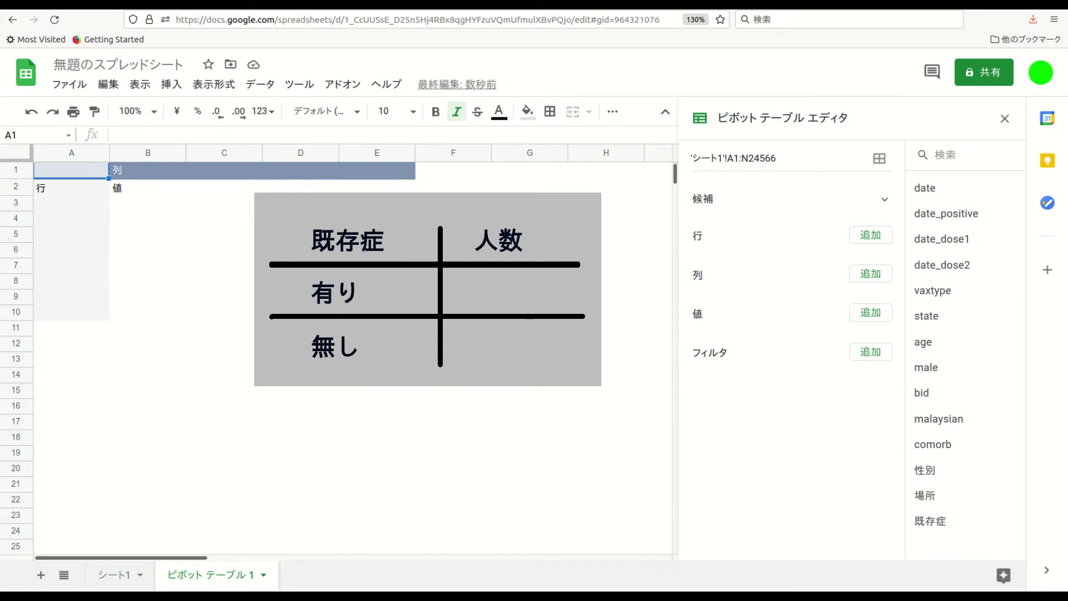
Examine the blank pivot layout, comparing the row-label cells in column A with the value cells in column B
left_click(71, 203)
key("shift+Down")
key("shift+Down")
key("shift+Down")
key("shift+Down")
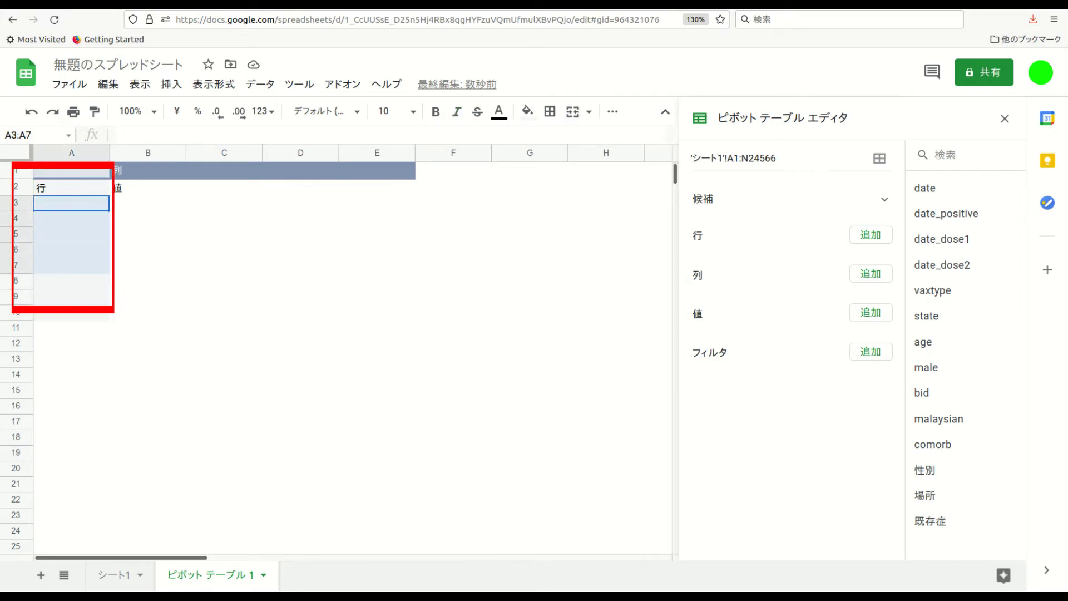
key("shift+Up")
key("shift+Up")
key("shift+Up")
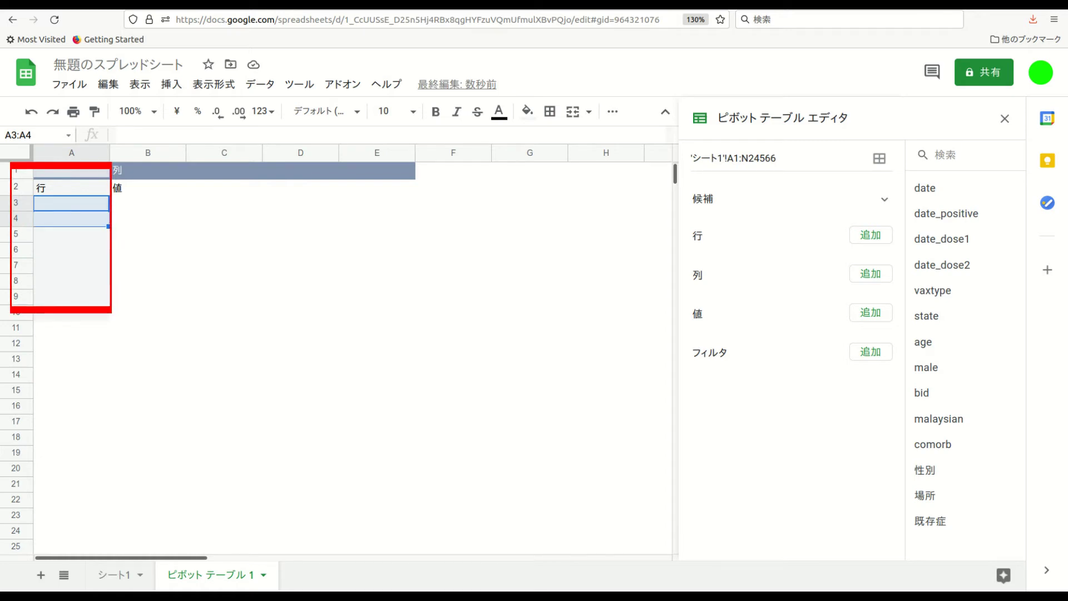
left_click_drag(148, 203, 147, 218)
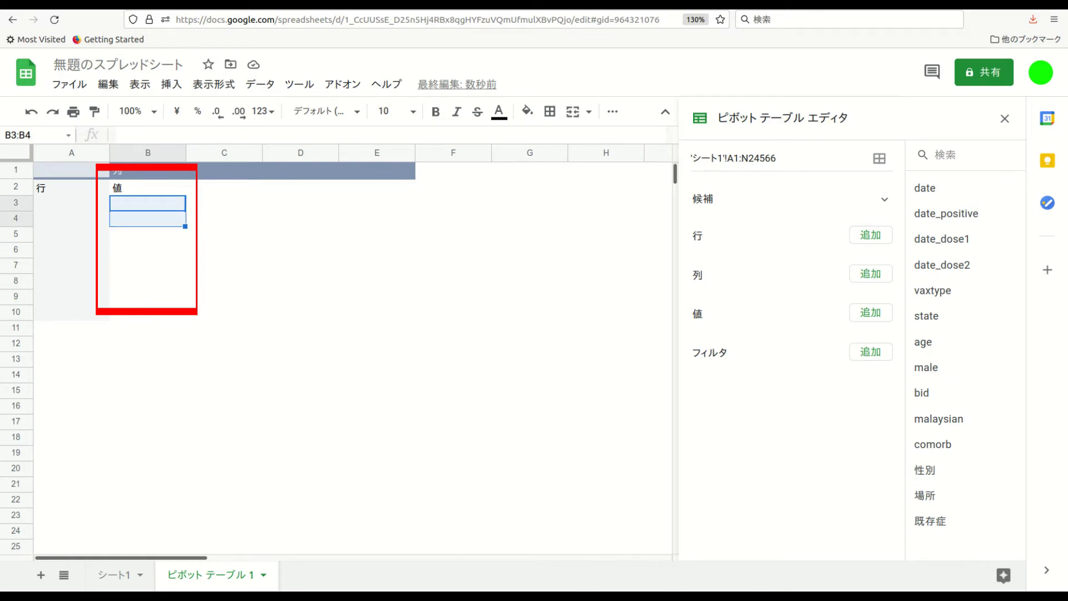
left_click(300, 234)
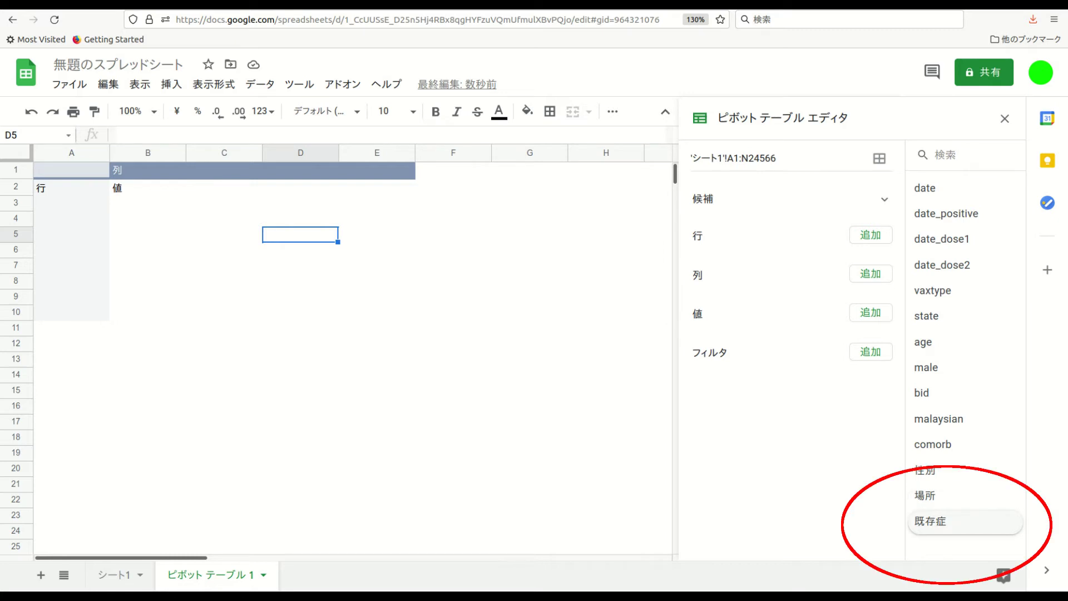
Add the 既存症 field to the pivot table's rows
mouse_move(930, 520)
left_mouse_down()
mouse_move(759, 264)
mouse_move(719, 253)
left_mouse_up()
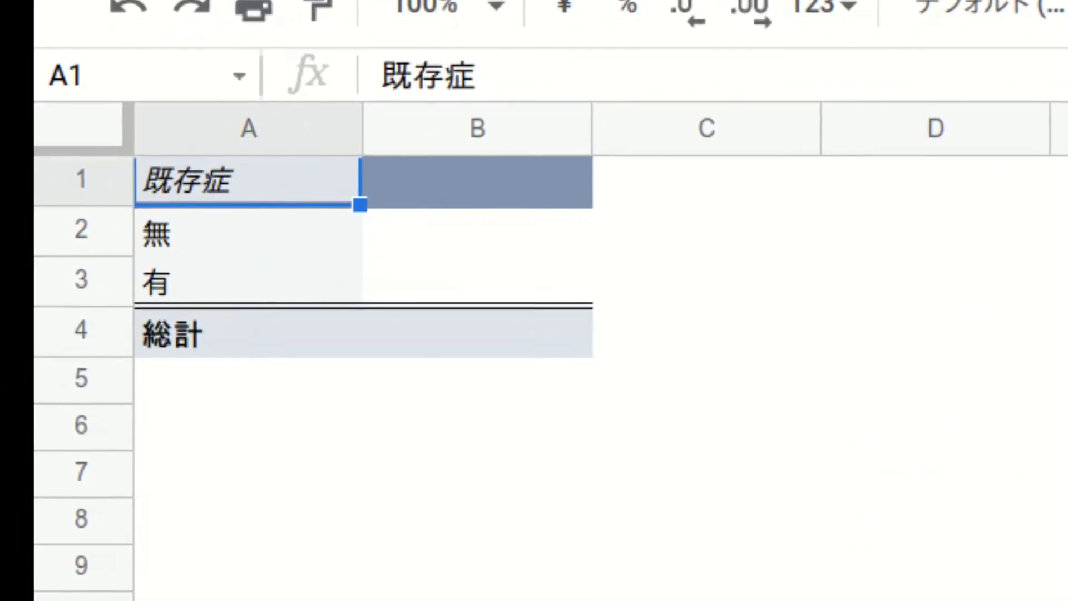
Add the date field to the pivot table's values, summarised by COUNTA, to count deaths for each 既存症 group
mouse_move(476, 234)
left_mouse_down()
mouse_move(475, 278)
mouse_move(475, 234)
left_mouse_up()
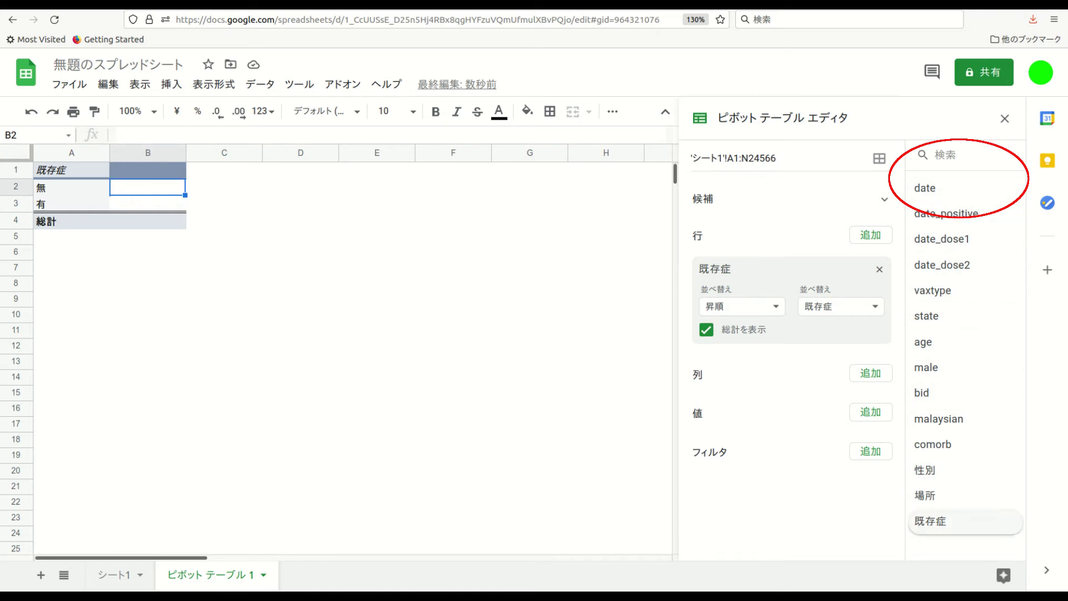
mouse_move(925, 188)
left_mouse_down()
mouse_move(715, 407)
mouse_move(708, 448)
left_mouse_up()
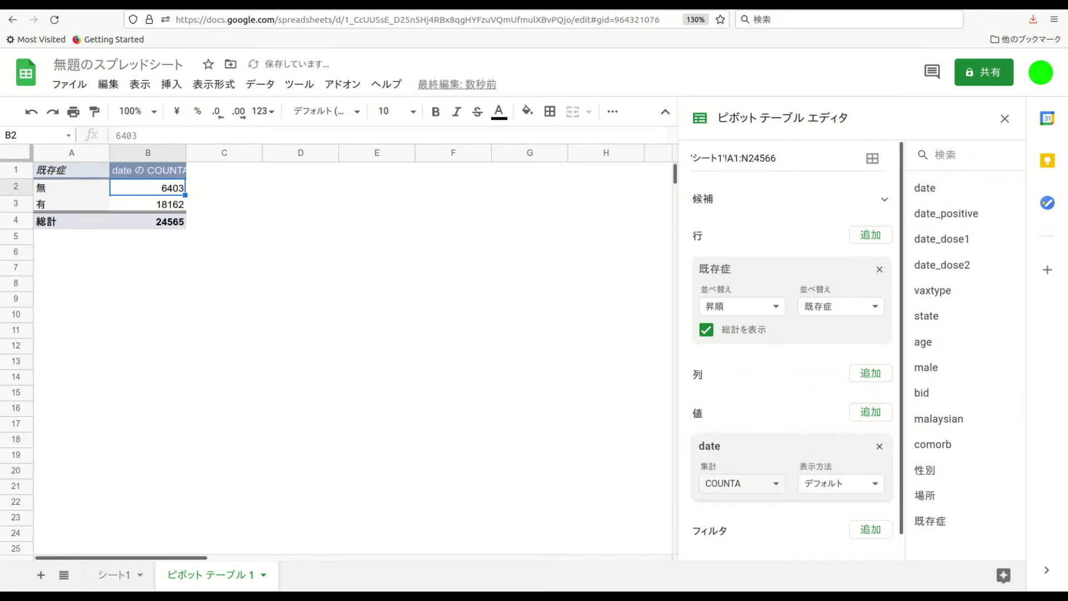
left_click(734, 483)
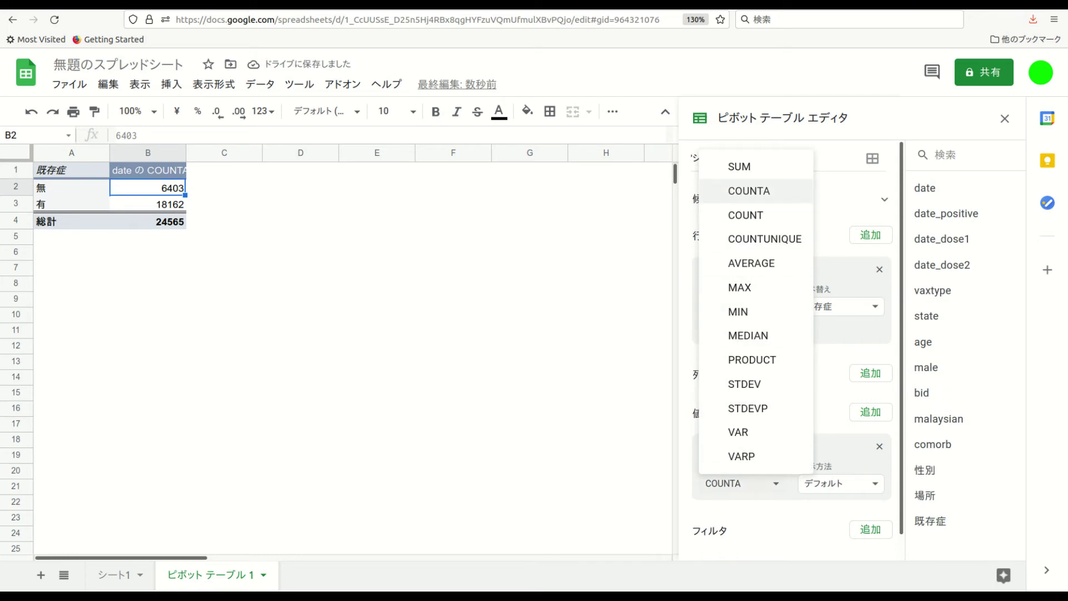
left_click(748, 191)
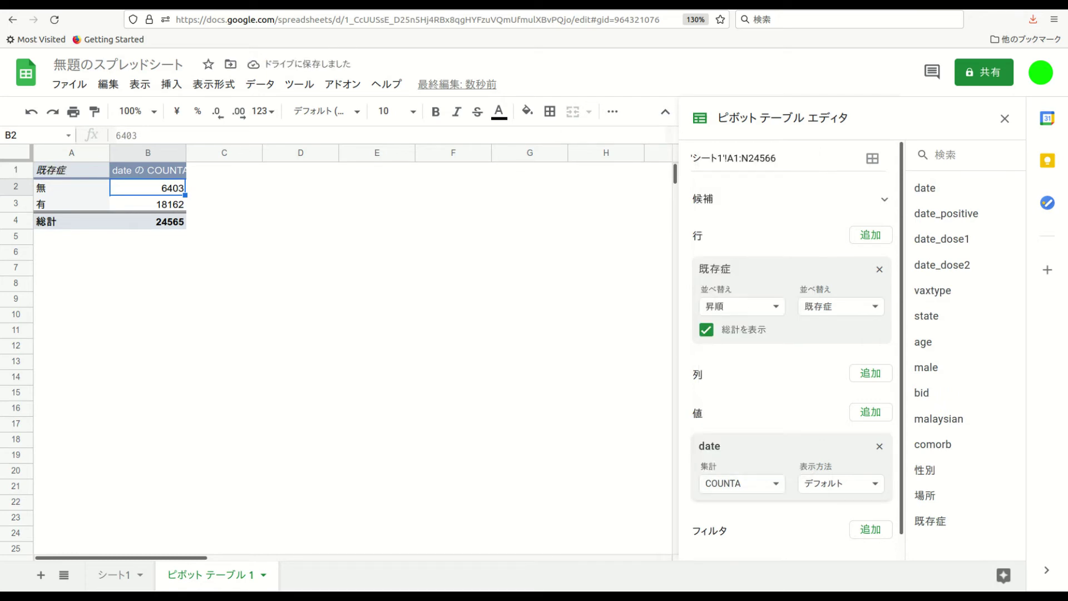
Review the 無 and 有 death counts and split them by sex by adding 性別 to the pivot table's columns
key("shift+Down")
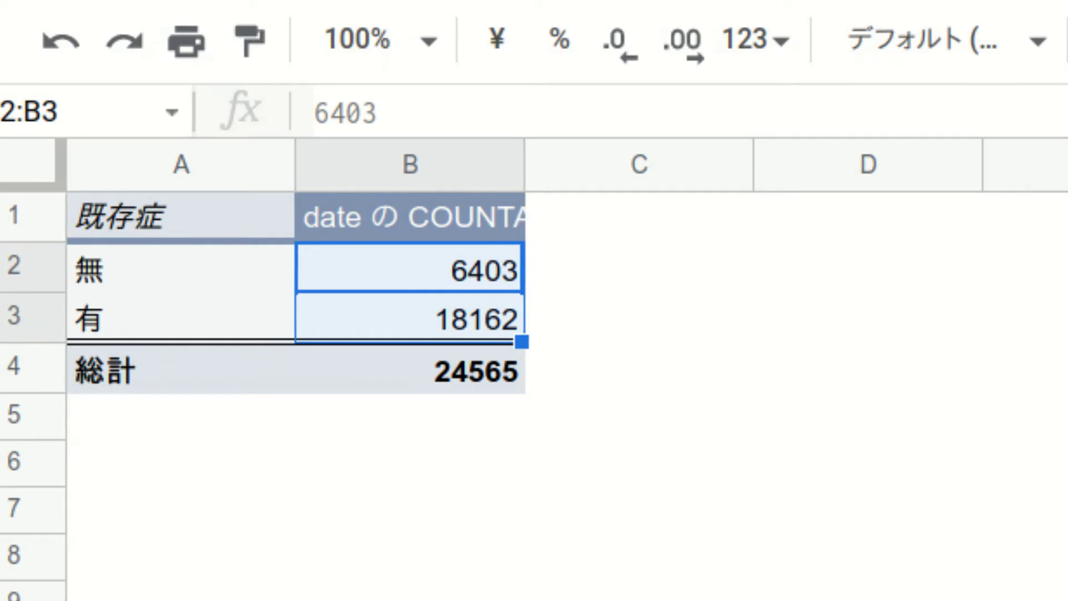
left_click(868, 368)
left_click(410, 318)
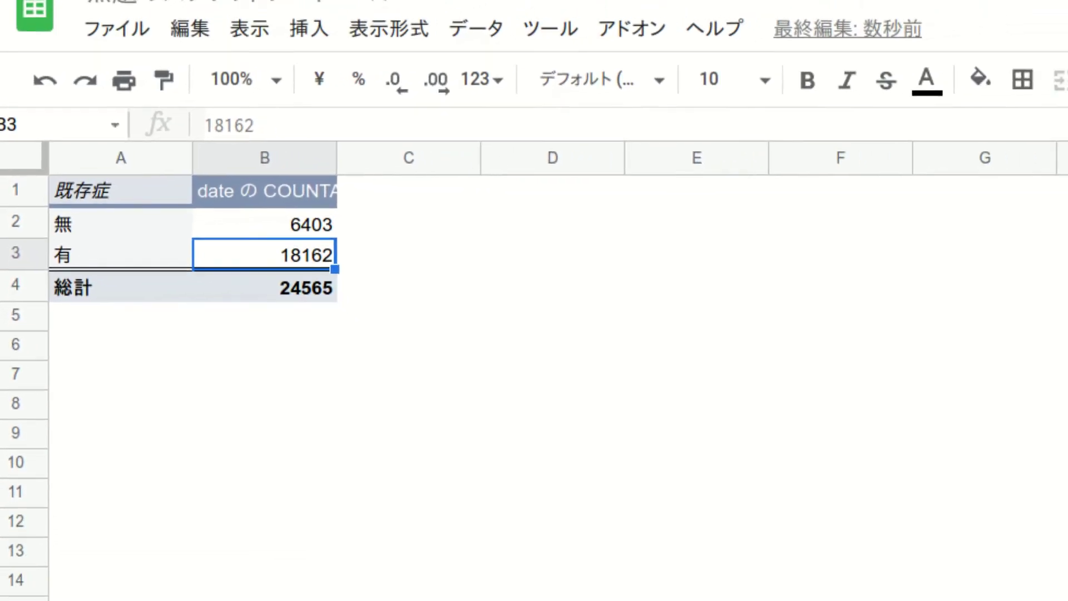
left_click_drag(98, 207, 98, 231)
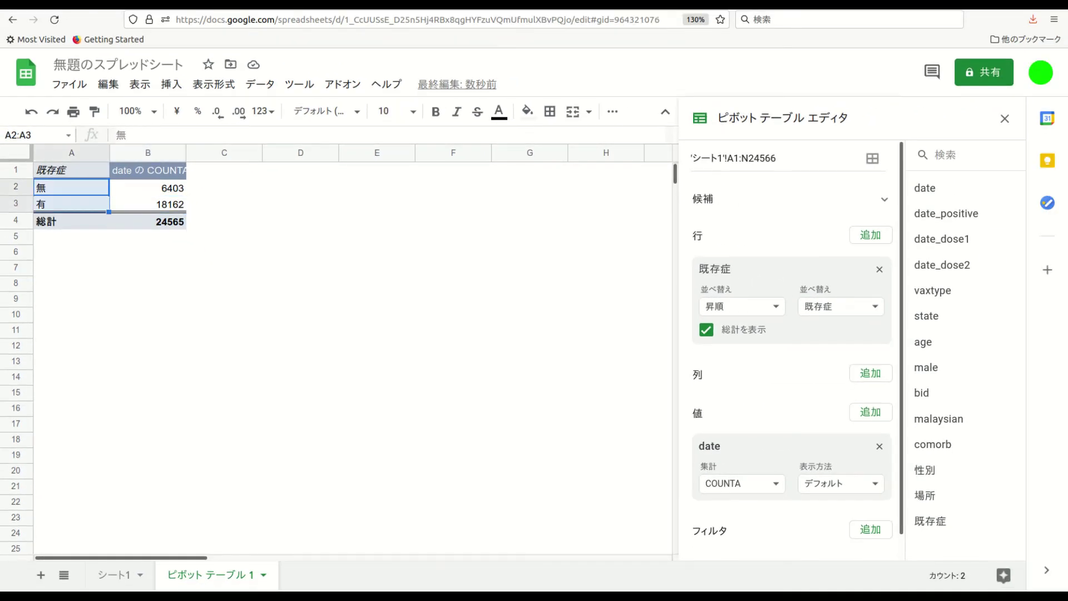
left_click_drag(148, 170, 206, 170)
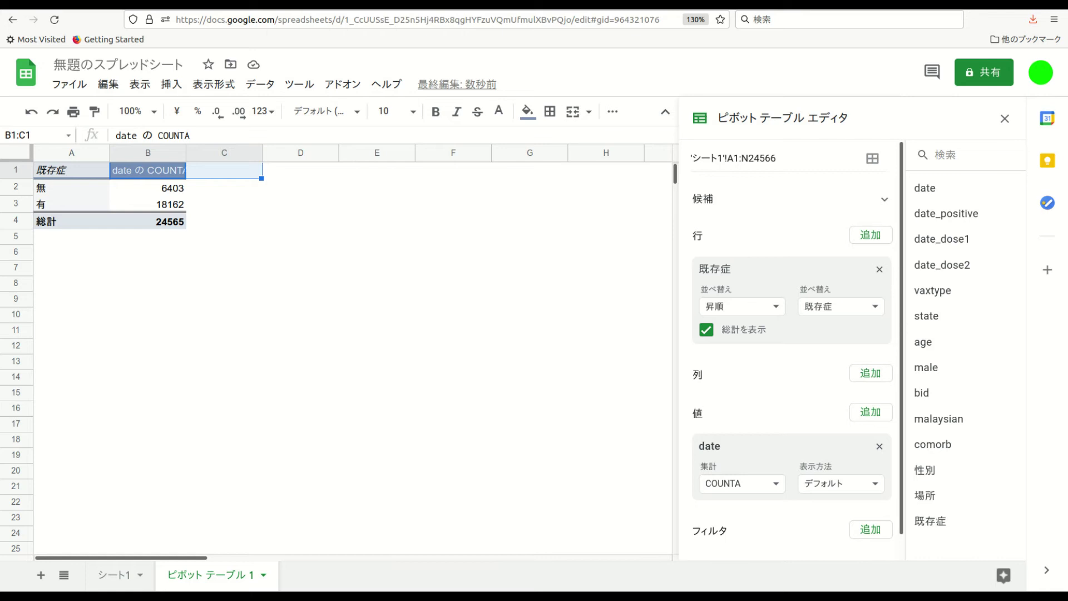
left_click_drag(925, 469, 729, 398)
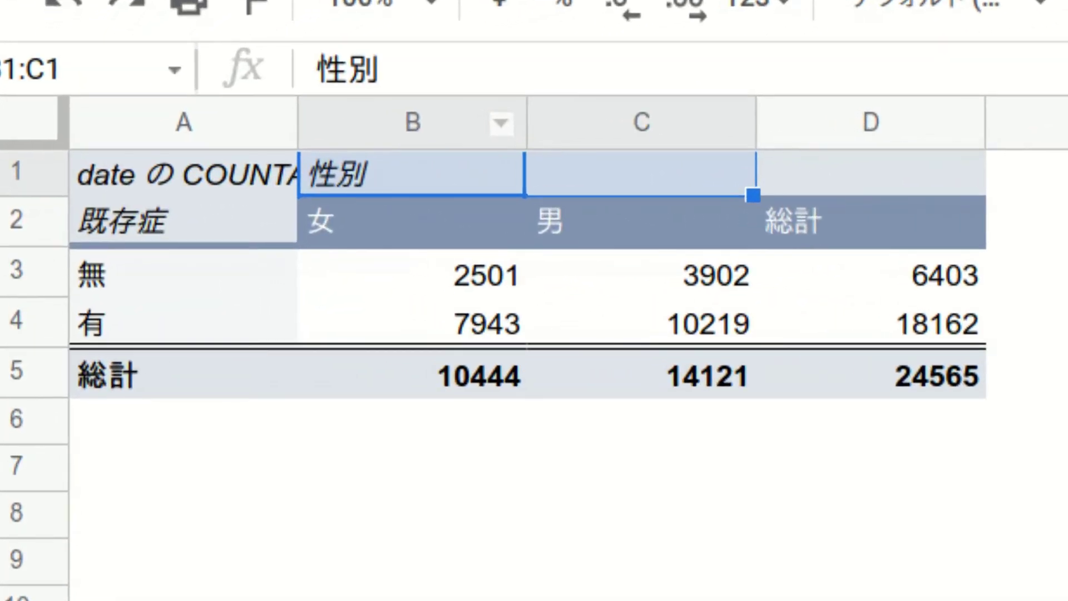
Compare the death counts for women and men, first the totals and the individual counts with and without comorbidities
left_click(641, 373)
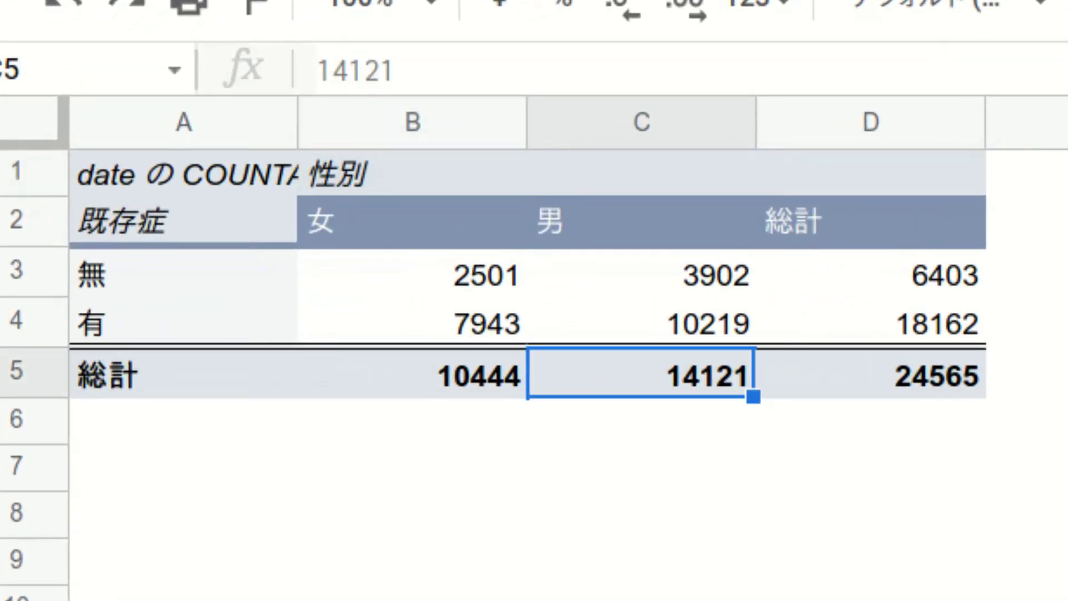
left_click(412, 374)
left_click(641, 374)
left_click(412, 373)
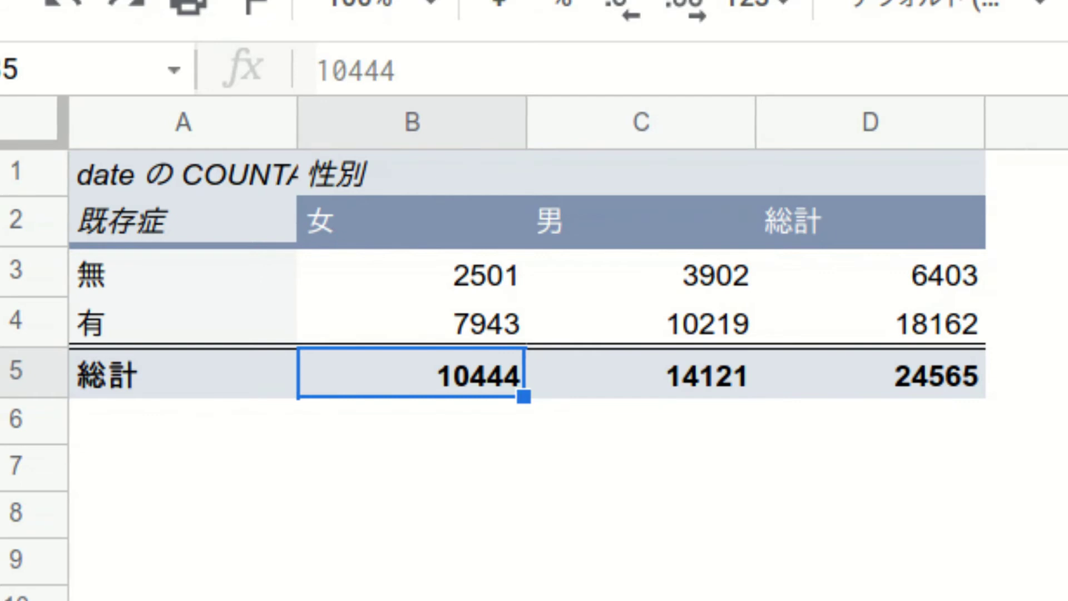
left_click(412, 322)
left_click(641, 272, "ctrl")
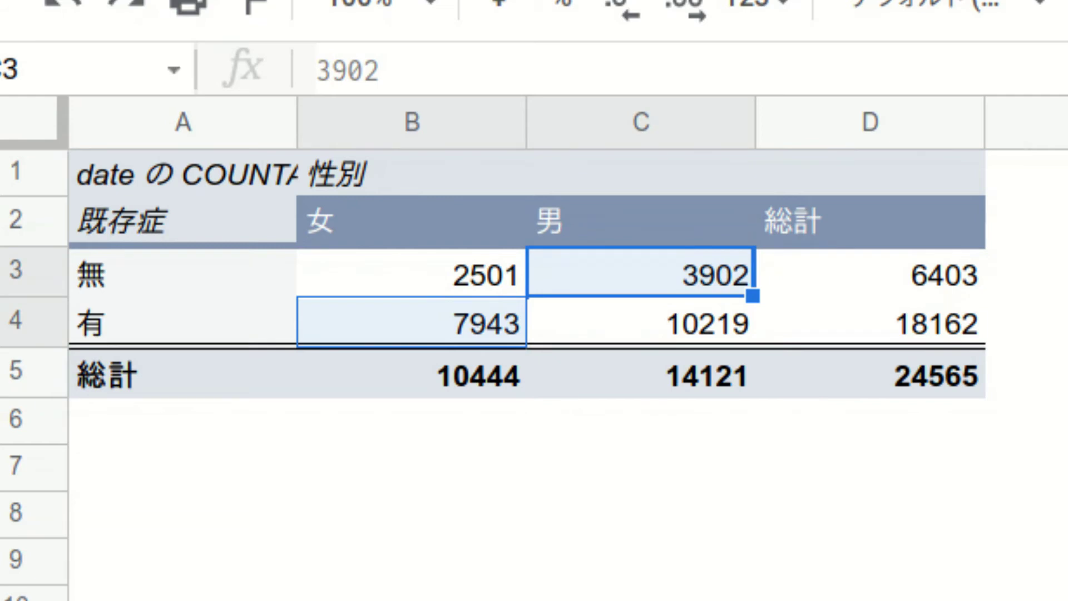
left_click(641, 323)
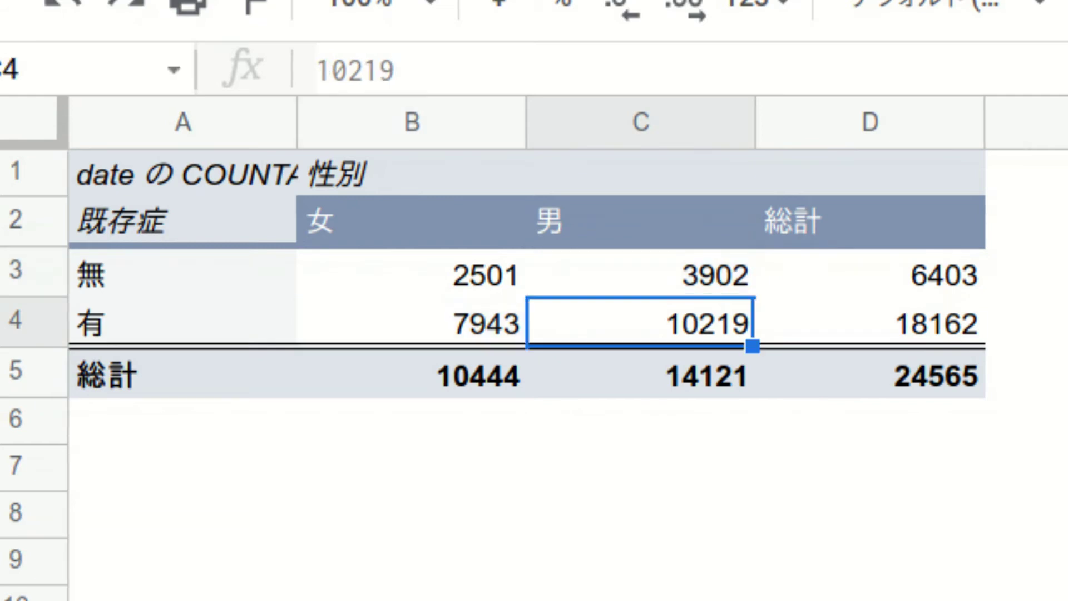
left_click(411, 272, "ctrl")
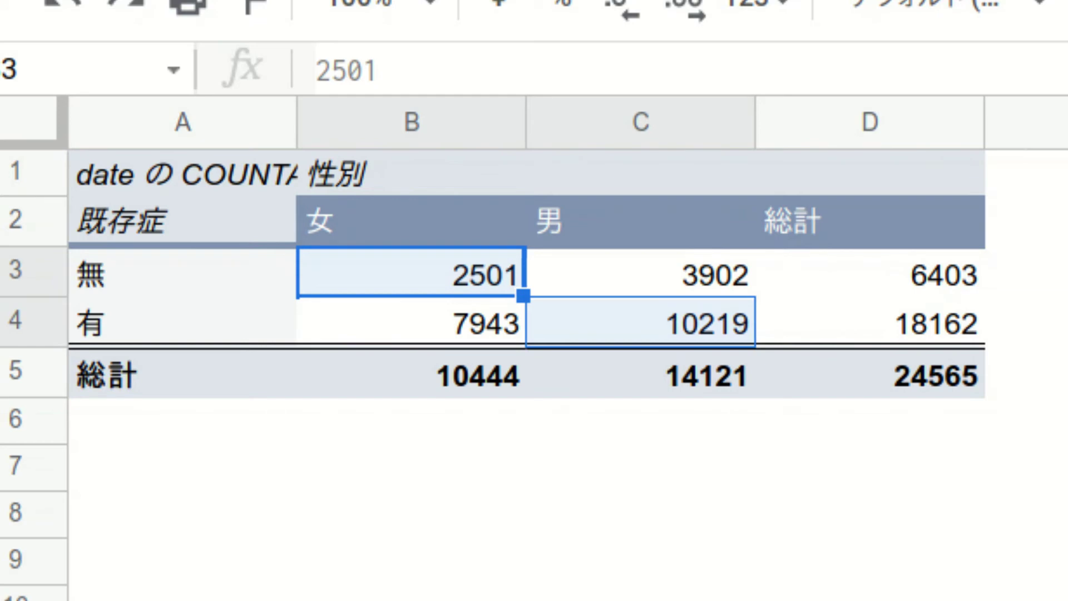
left_click(640, 513)
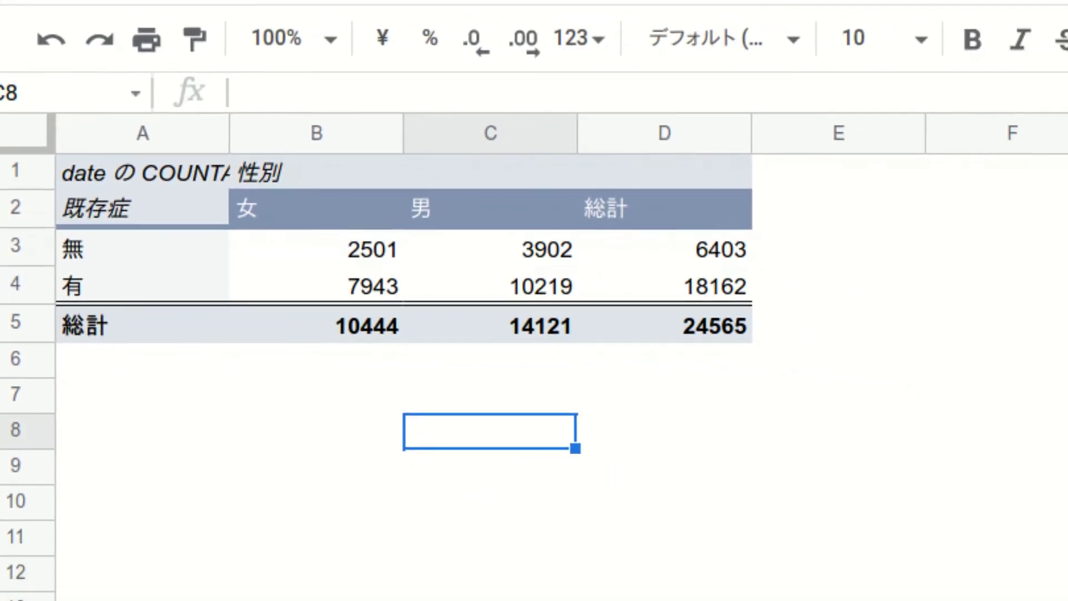
left_click(640, 322)
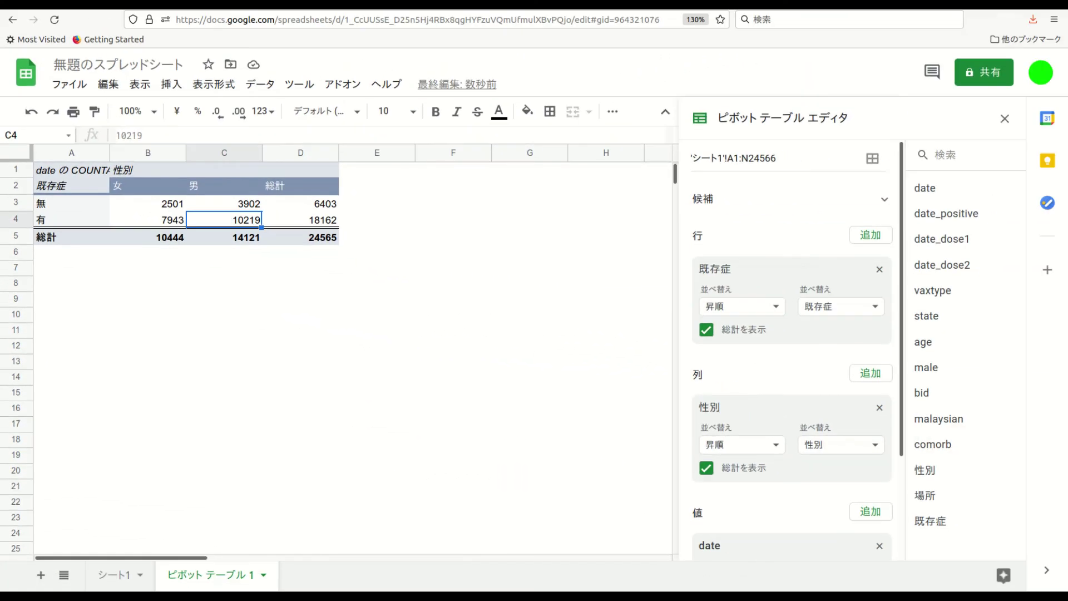
Remove the 既存症, 性別 and date fields from the pivot table and set vaxtype as its rows
left_click(879, 269)
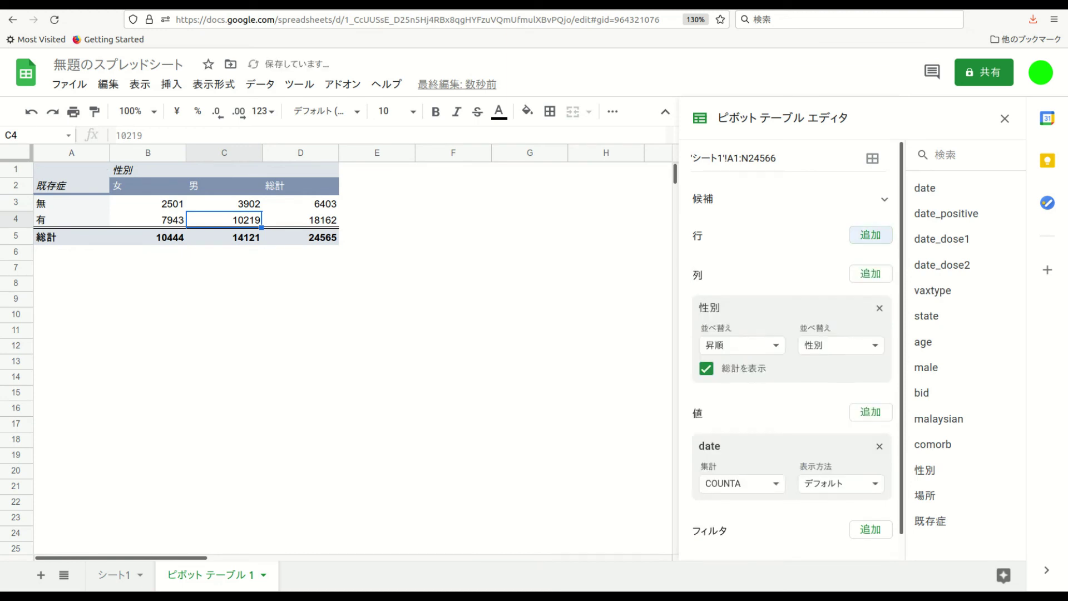
left_click(879, 308)
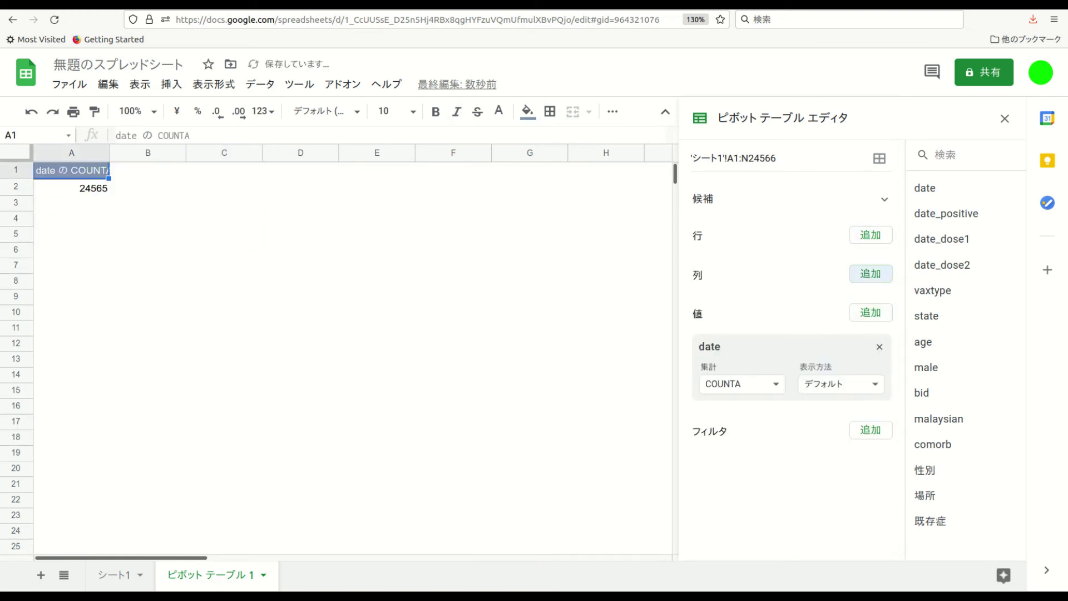
left_click(880, 346)
left_click_drag(932, 290, 748, 256)
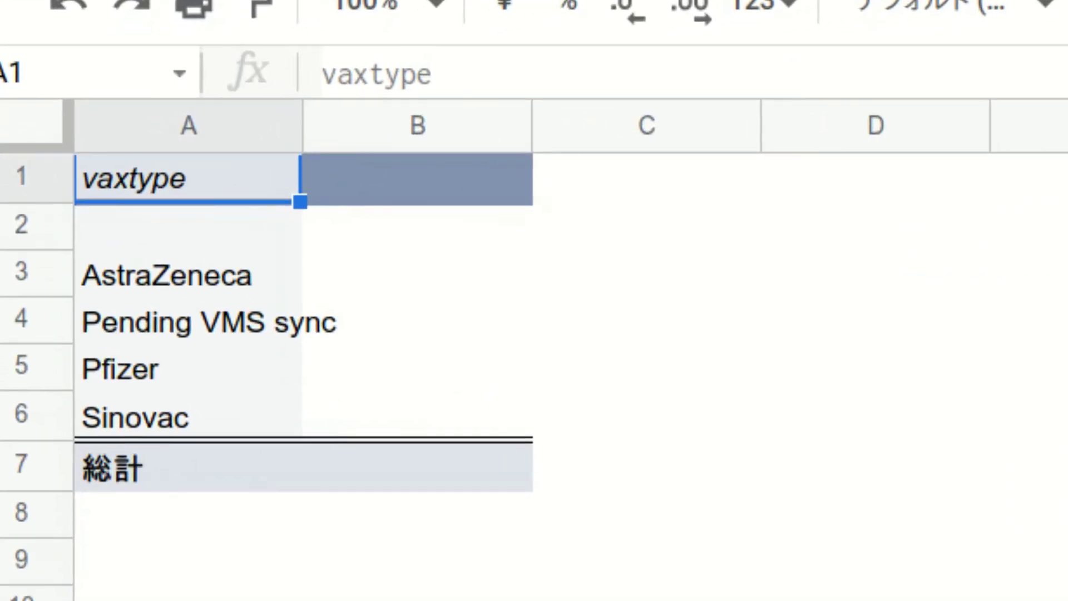
Go through the vaccine type labels and widen column A to fit the Pending VMS sync label
key("Down")
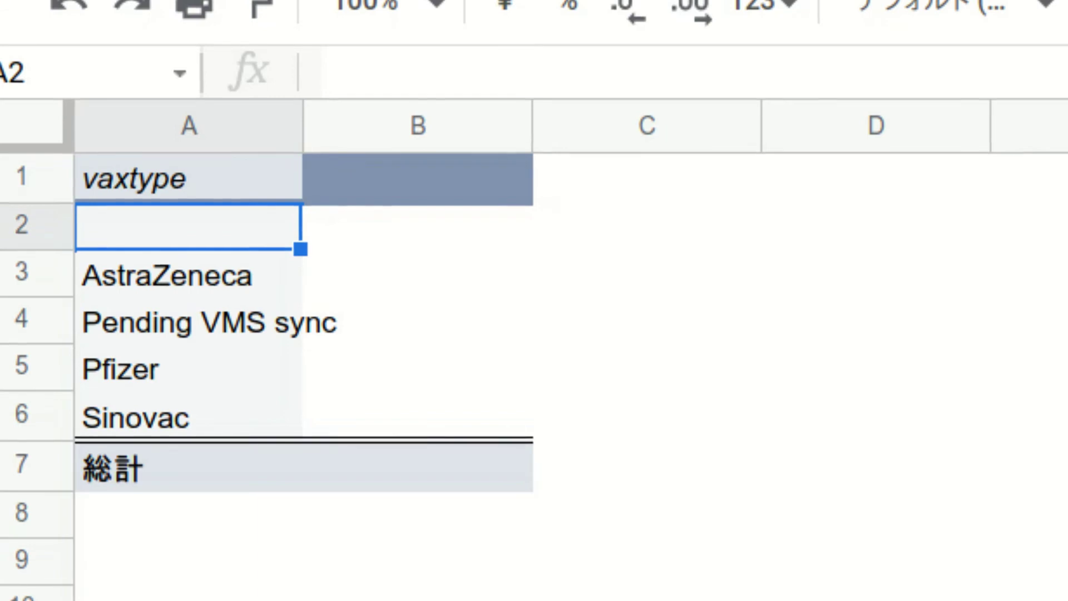
key("Down")
key("Down")
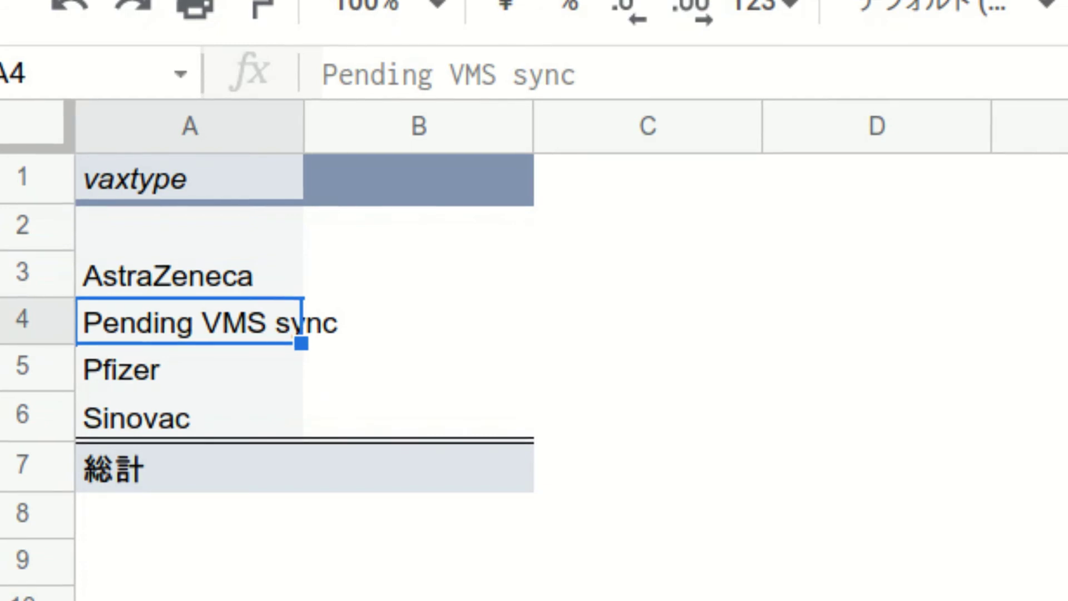
left_click_drag(298, 127, 374, 126)
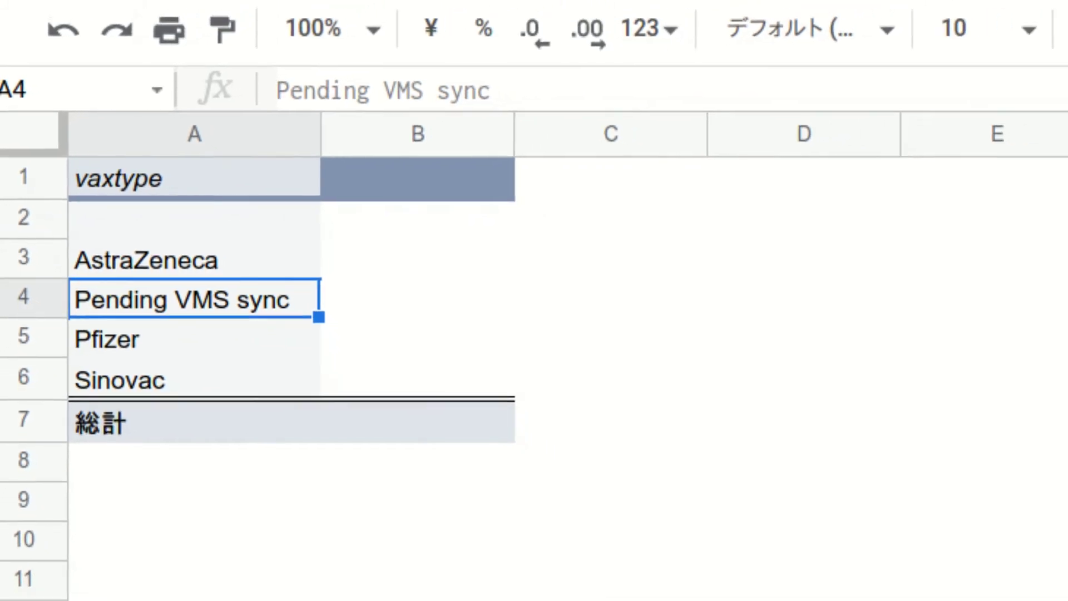
Count deaths per vaccine type by adding the date field to the pivot table's values with COUNTA
left_click_drag(925, 188, 717, 440)
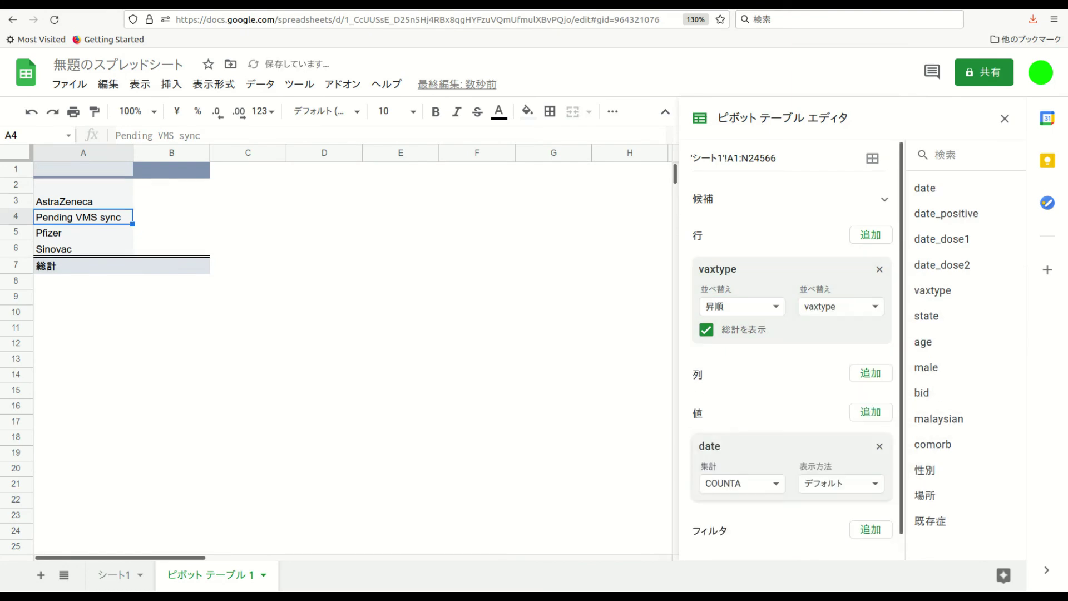
left_click(740, 483)
left_click(749, 191)
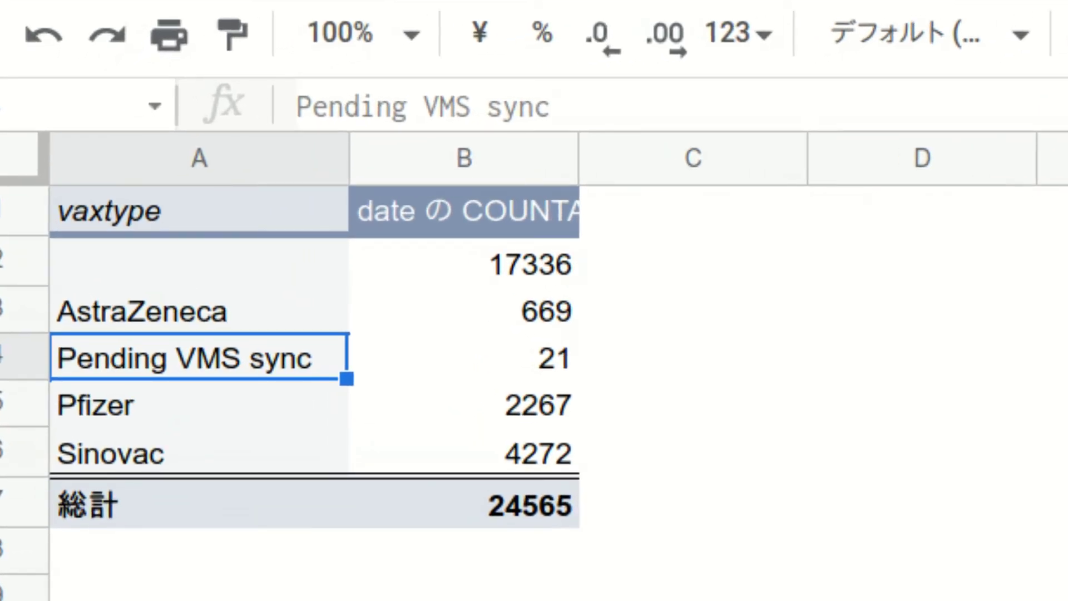
Compare the death counts of the named vaccine types, especially Pfizer and Sinovac, with the blank vaxtype row
left_click_drag(201, 310, 473, 452)
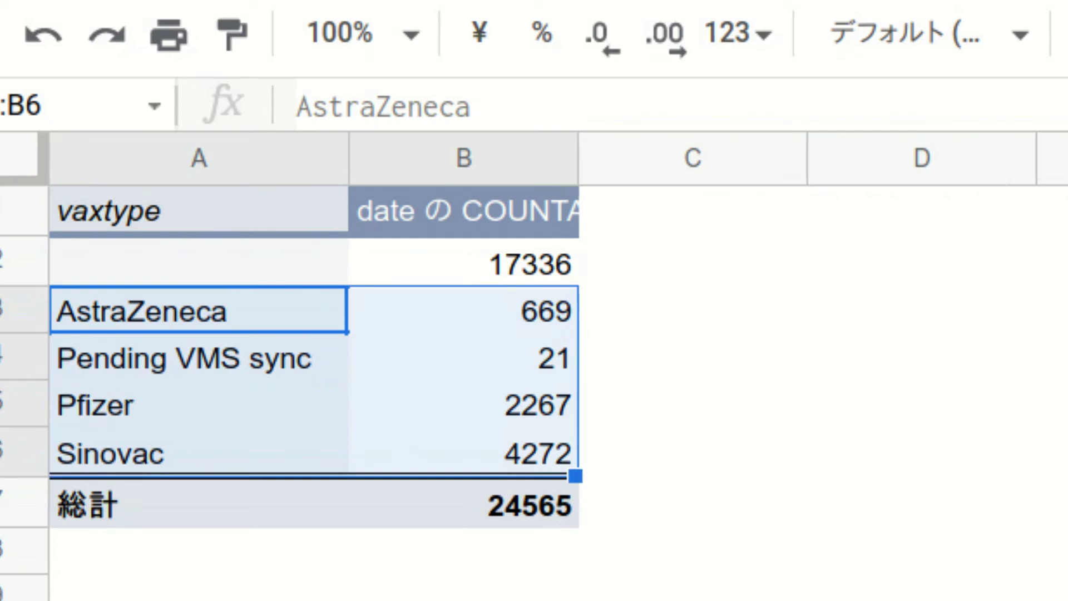
left_click(692, 502)
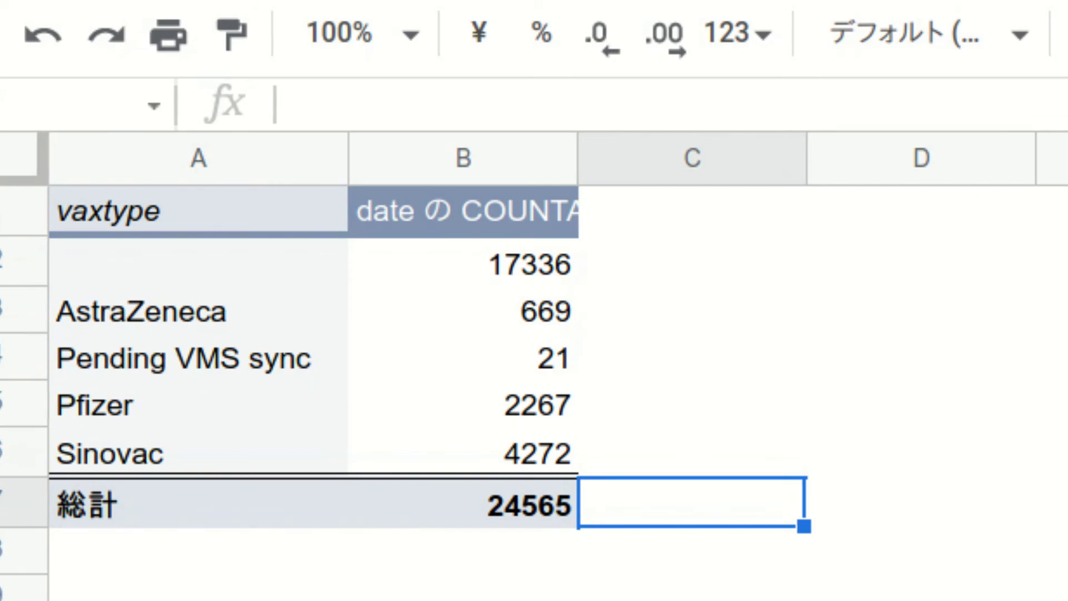
left_click(463, 404)
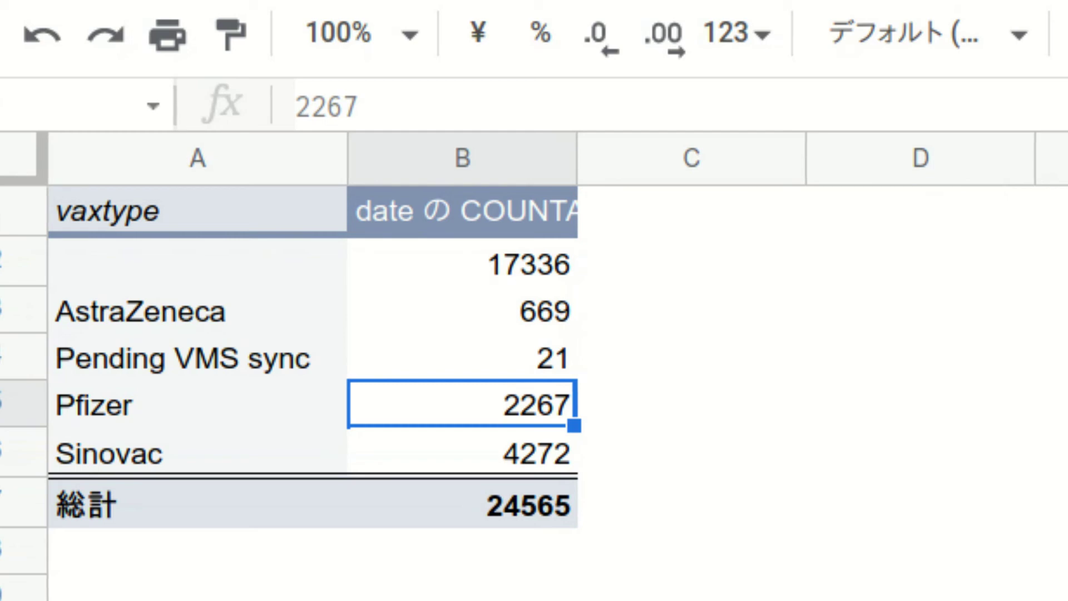
left_click(461, 262)
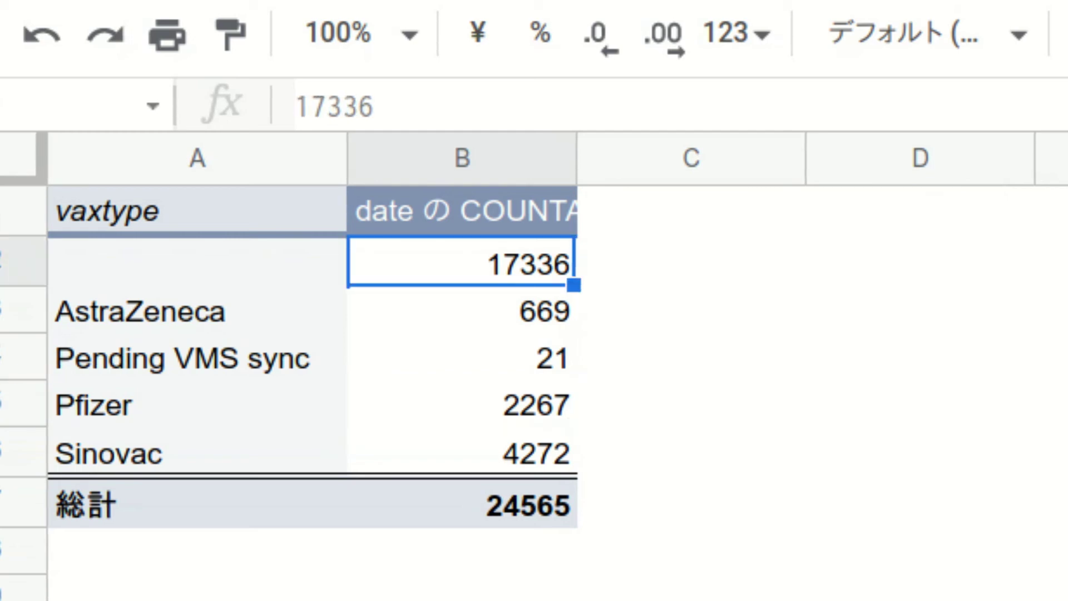
left_click_drag(197, 405, 461, 453)
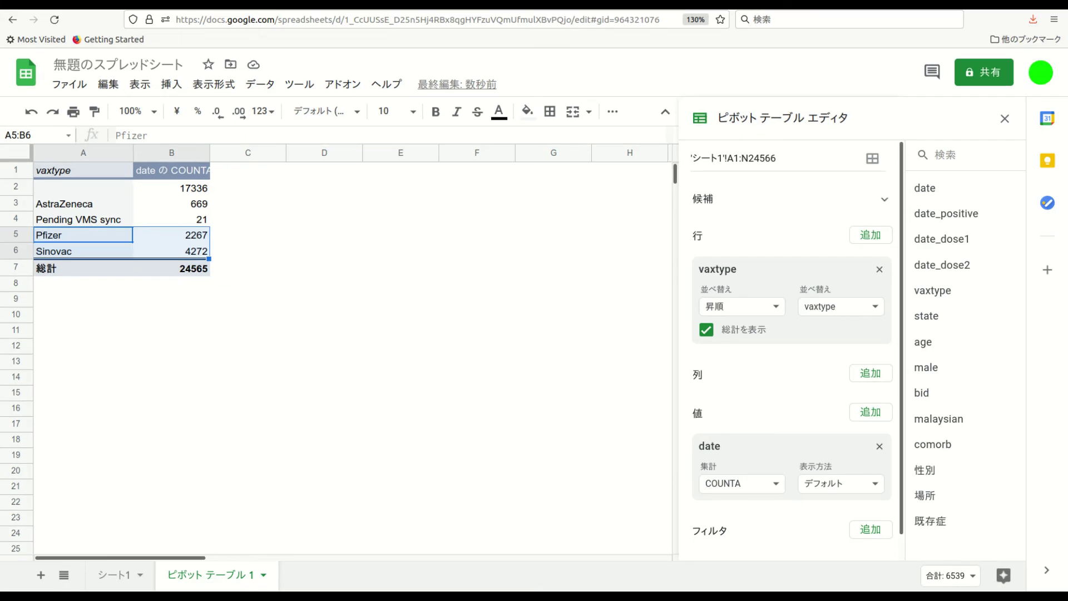
Clear the vaxtype and date fields from the pivot table and set age as its rows
left_click(880, 269)
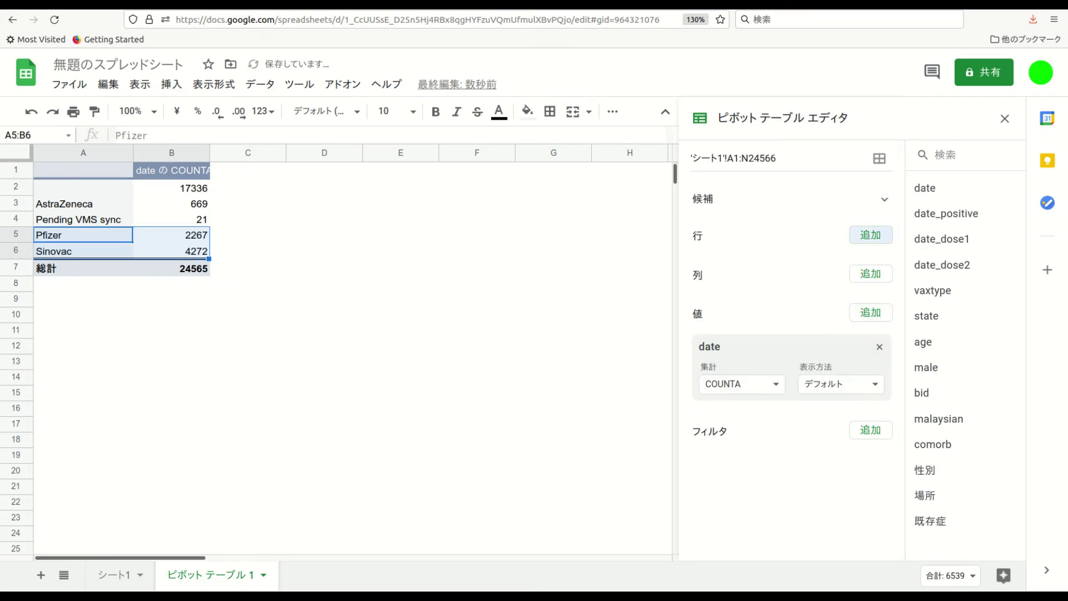
left_click(879, 346)
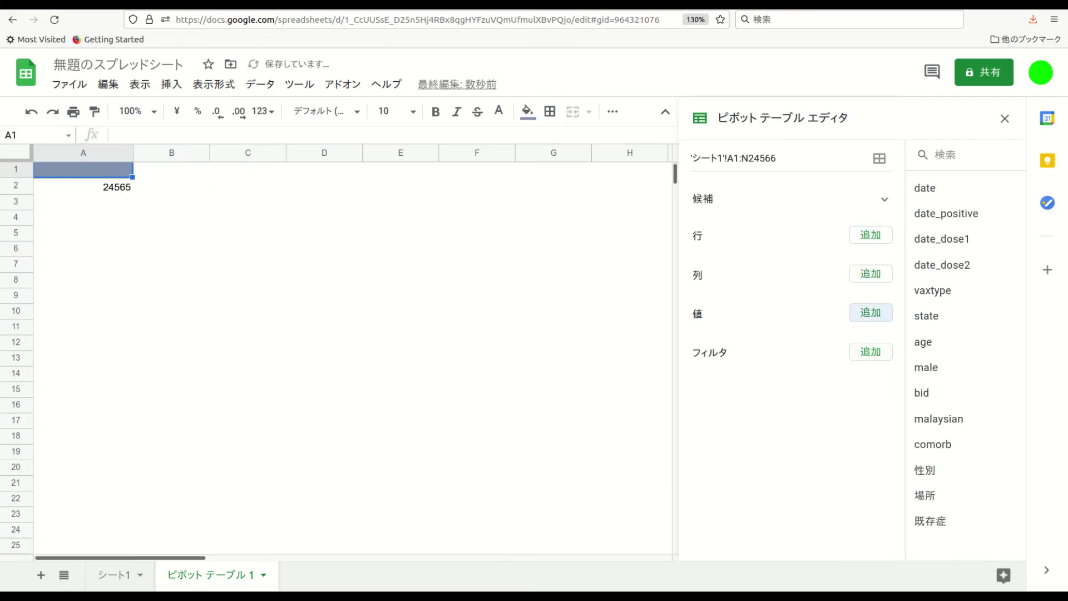
left_click_drag(946, 342, 784, 256)
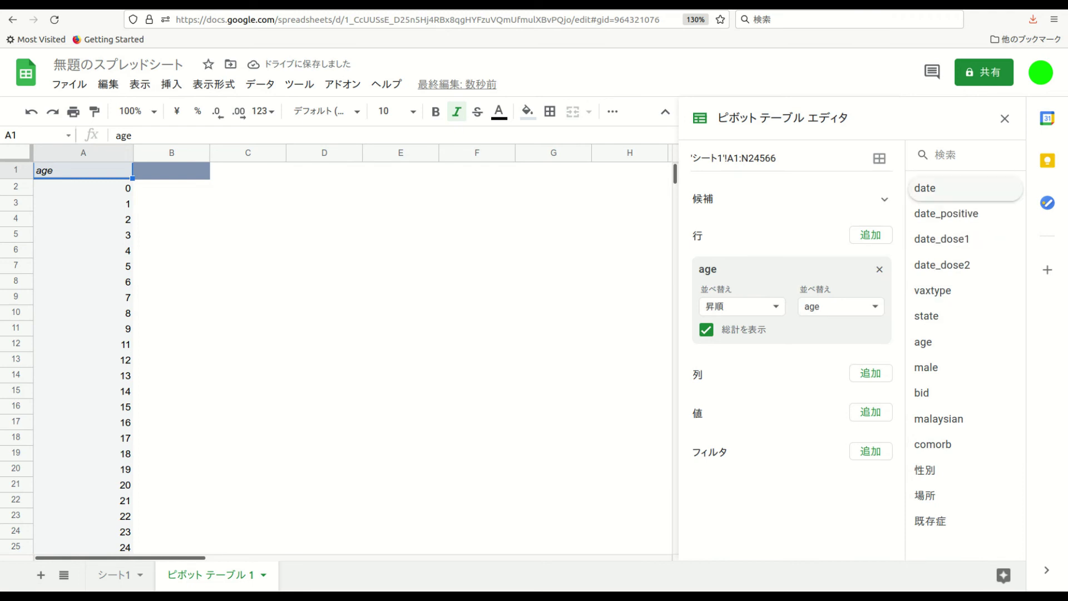
Count deaths at each age by adding the date field to the pivot table's values with COUNTA
left_click_drag(925, 188, 733, 442)
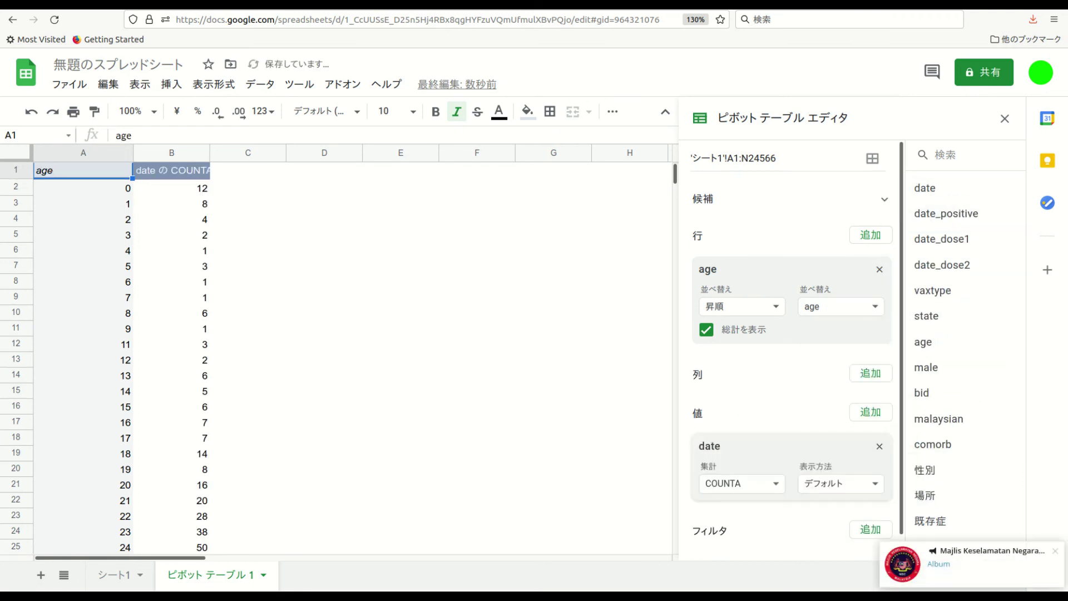
left_click(742, 483)
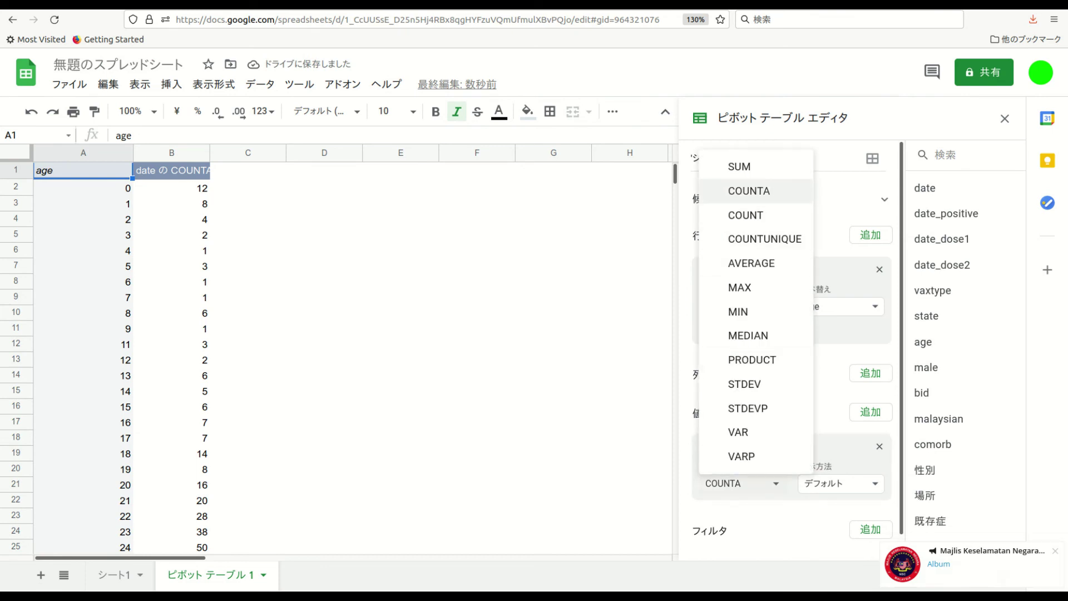
left_click(749, 191)
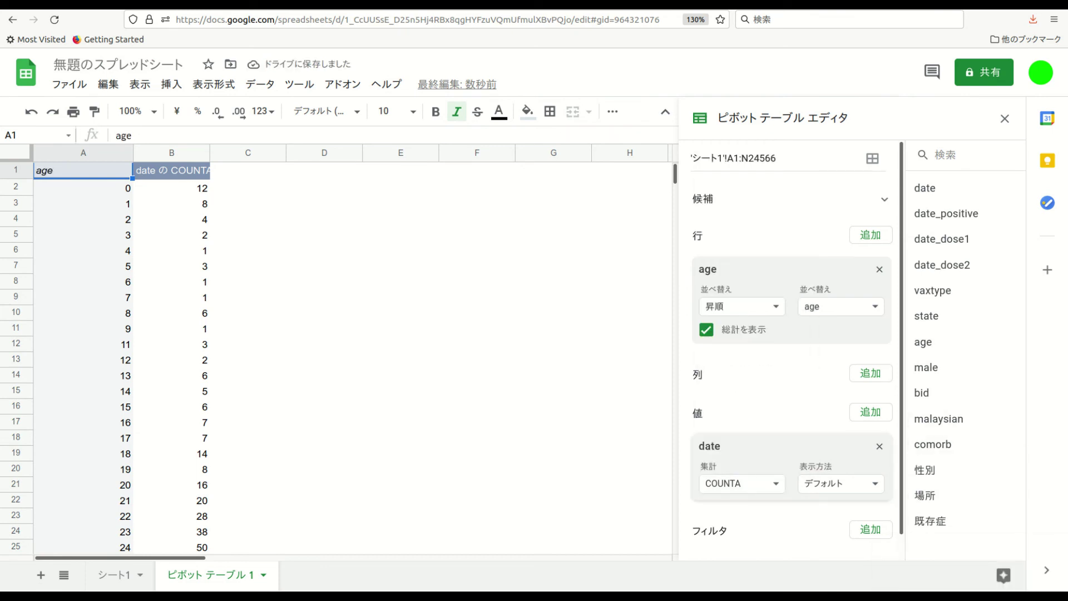
Insert a chart from the pivot table's age and date count columns A:B and change its type to scatter
left_click_drag(93, 153, 166, 153)
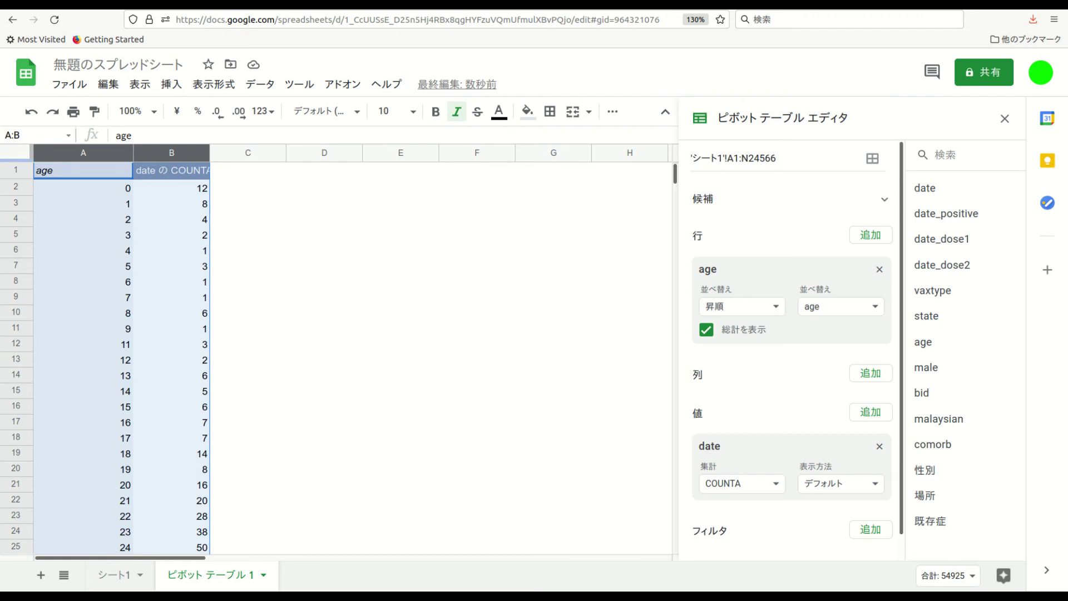
left_click(172, 84)
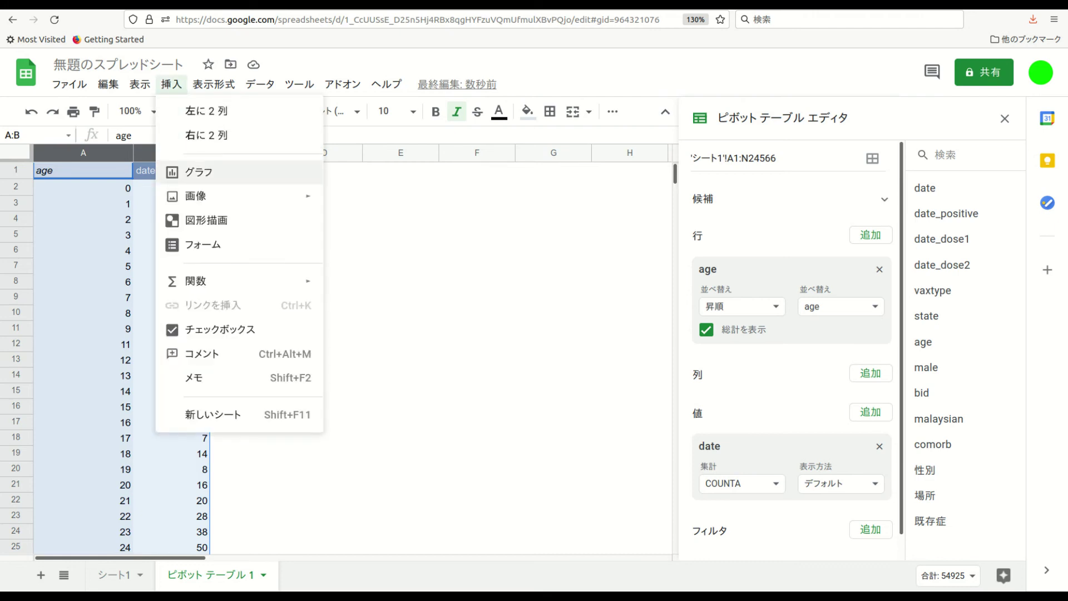
left_click(198, 172)
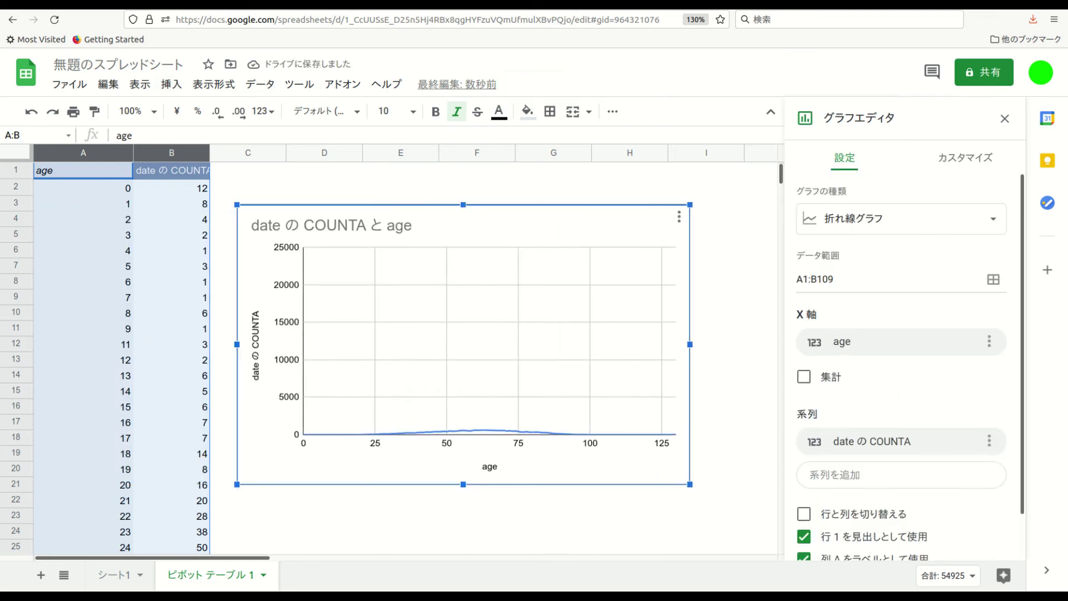
left_click(901, 218)
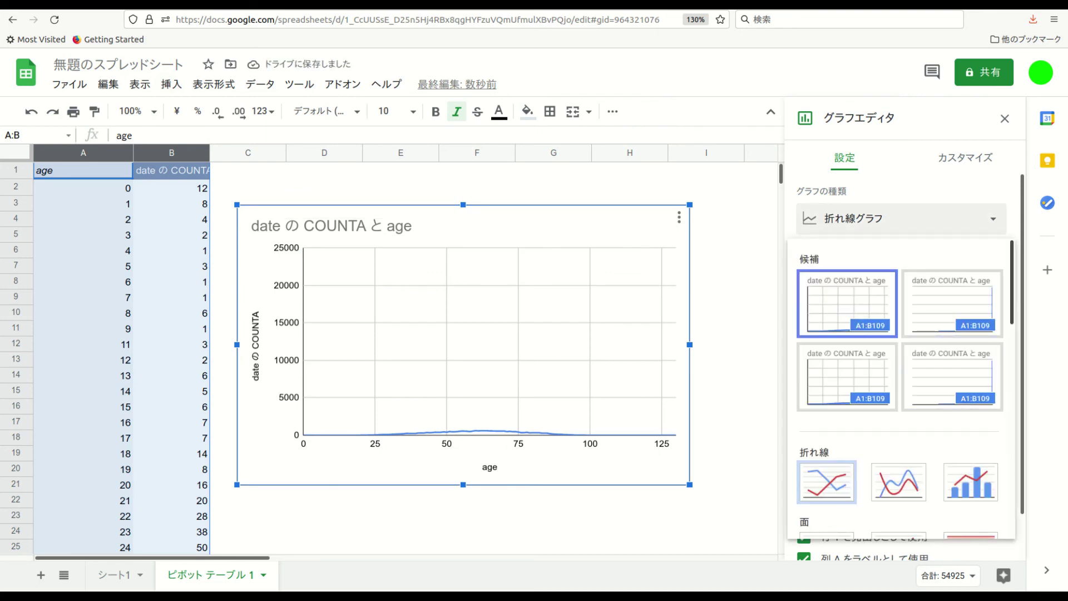
scroll(901, 390, "down", 10)
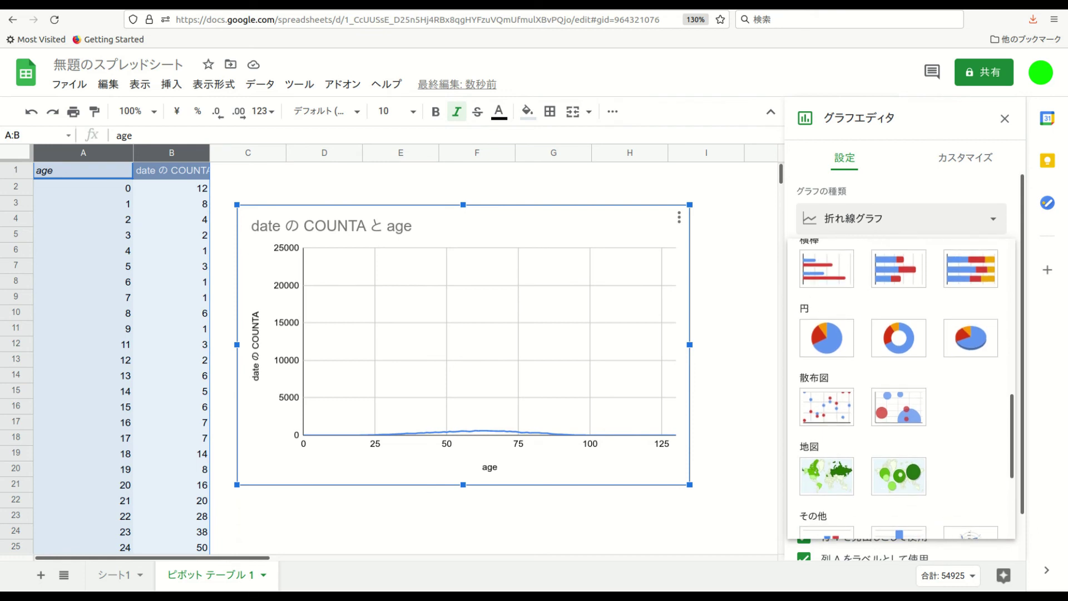
left_click(826, 407)
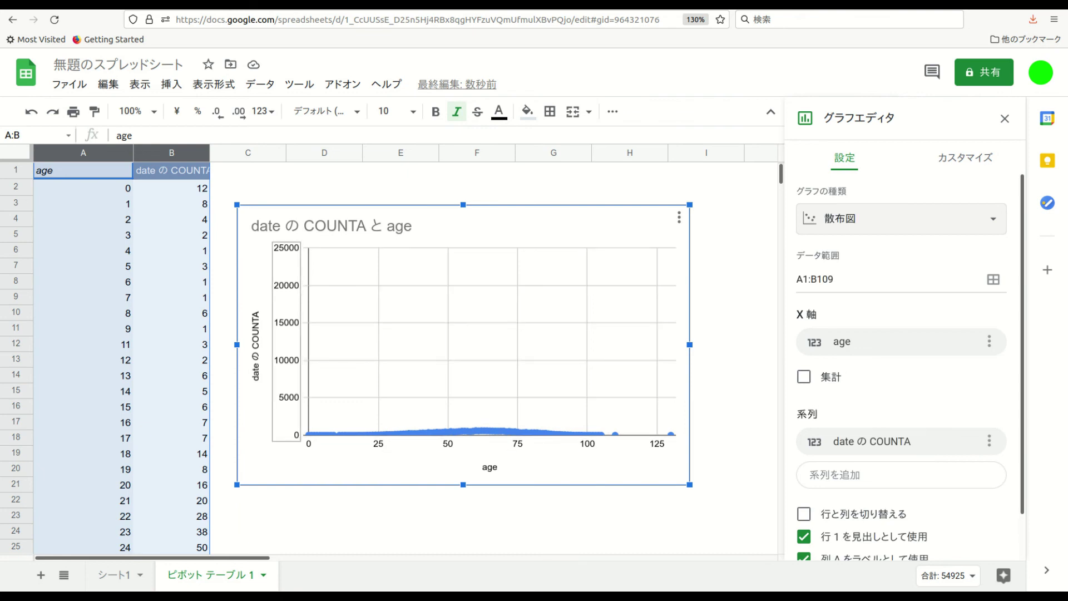
Set the maximum of the scatter chart's vertical axis to 1000
left_click(286, 341)
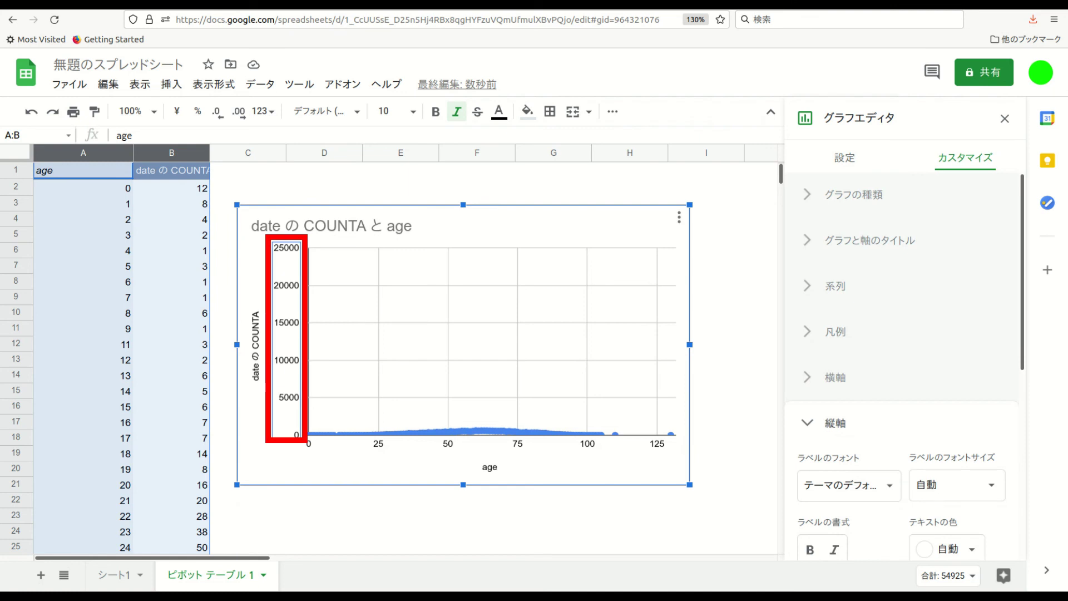
scroll(835, 416, "down", 5)
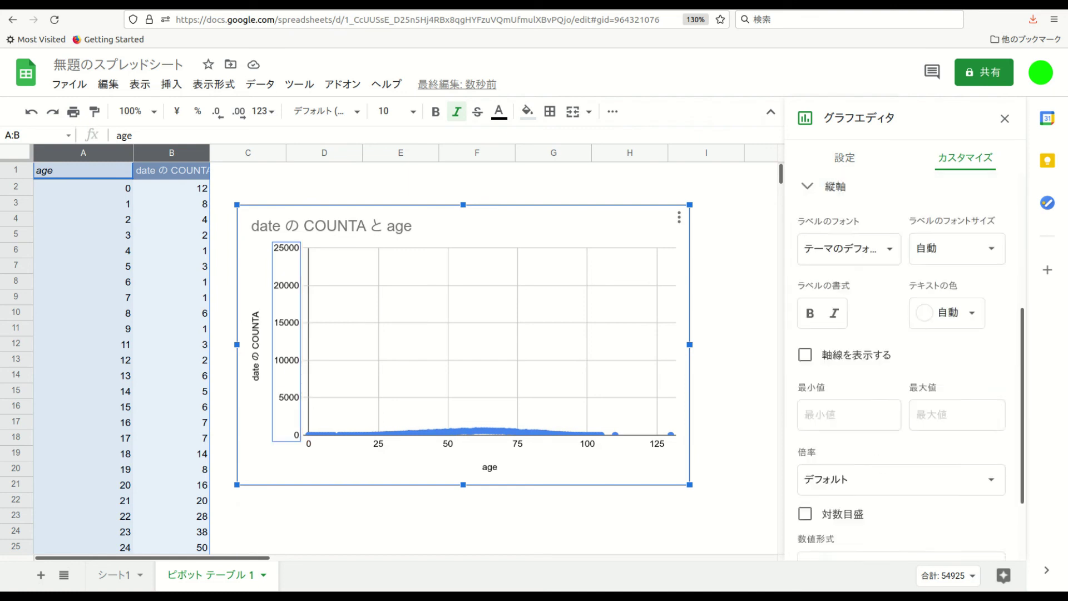
scroll(835, 416, "up", 2)
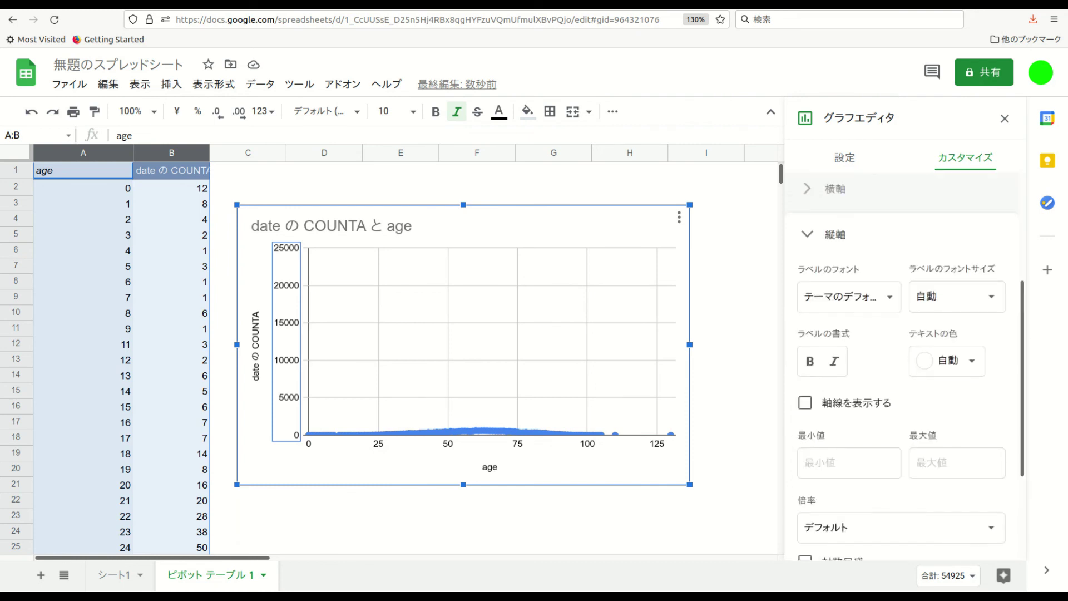
left_click(957, 462)
type("1000")
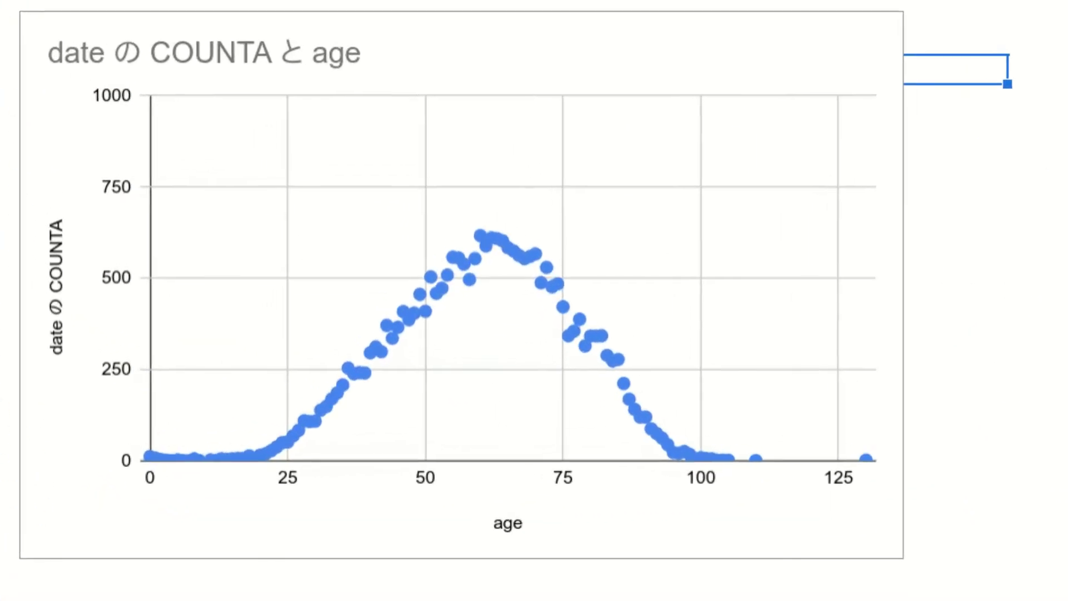
left_click(462, 286)
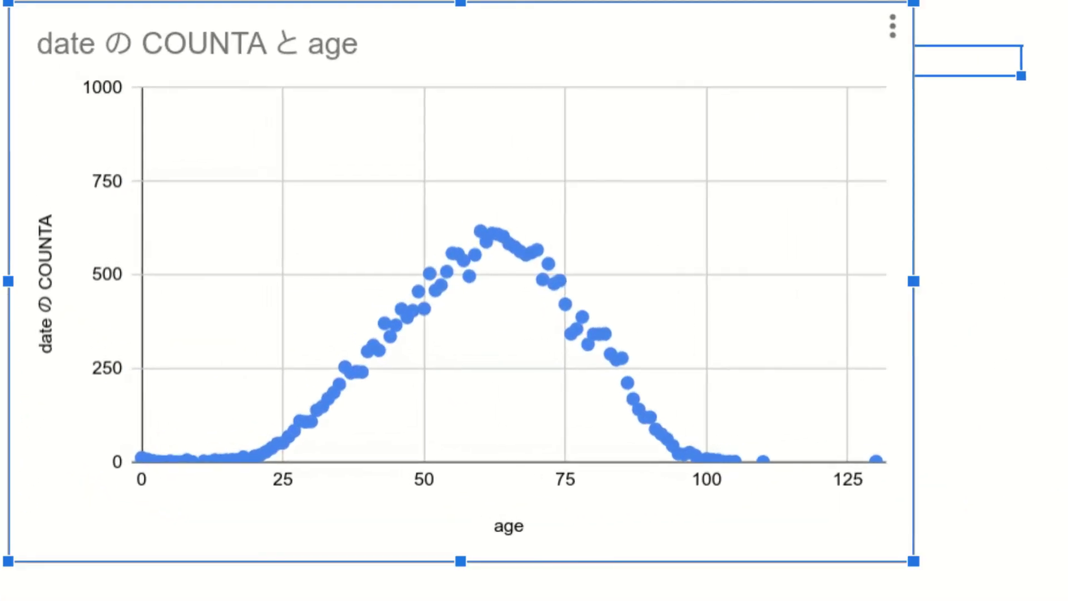